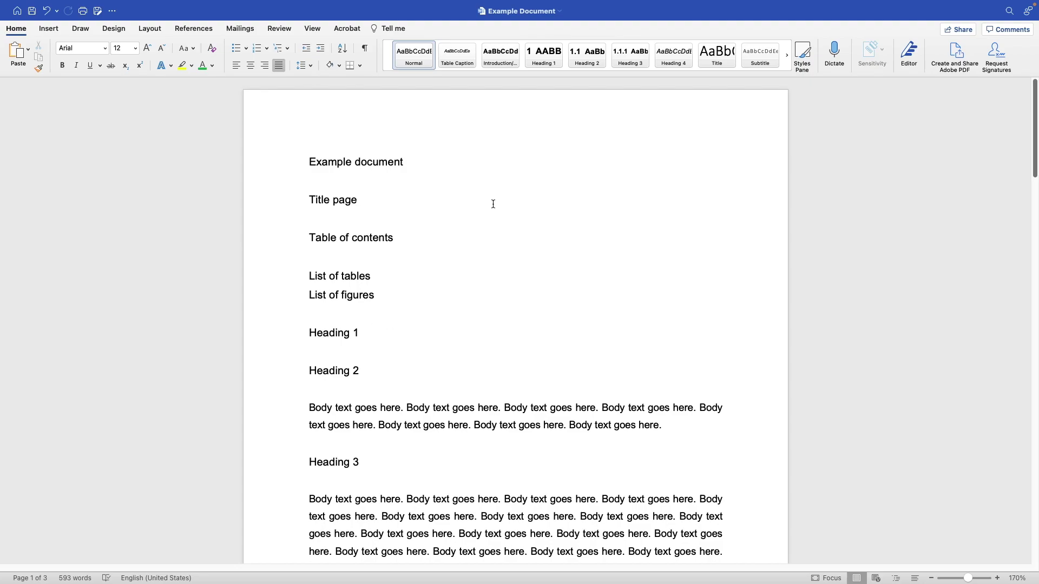
# Look over the example document's unformatted text and the styles available in the quick style gallery.
pyautogui.scroll(-1, 376, 277)
pyautogui.scroll(-2, 376, 277)
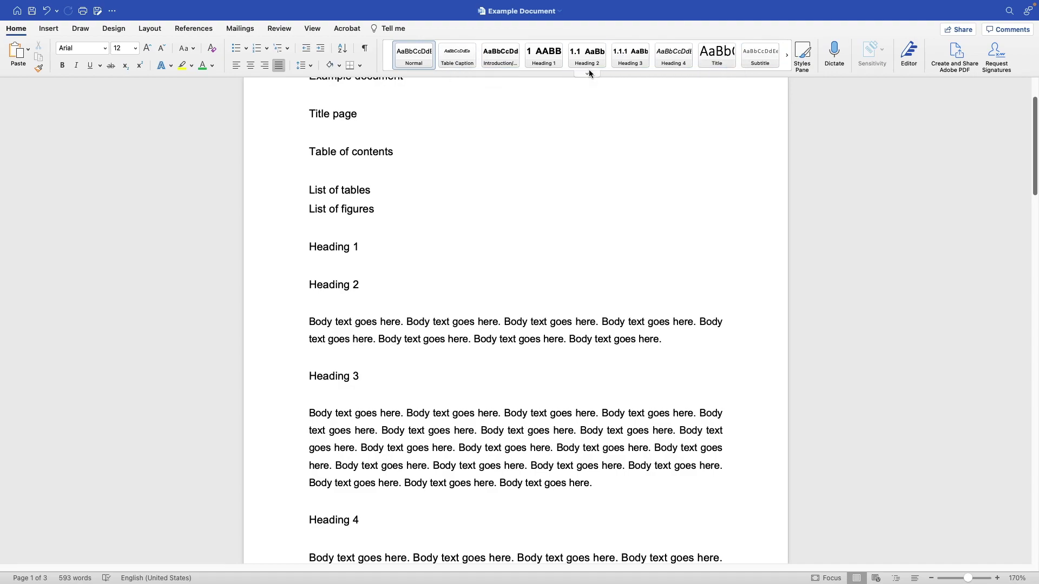
pyautogui.click(587, 76)
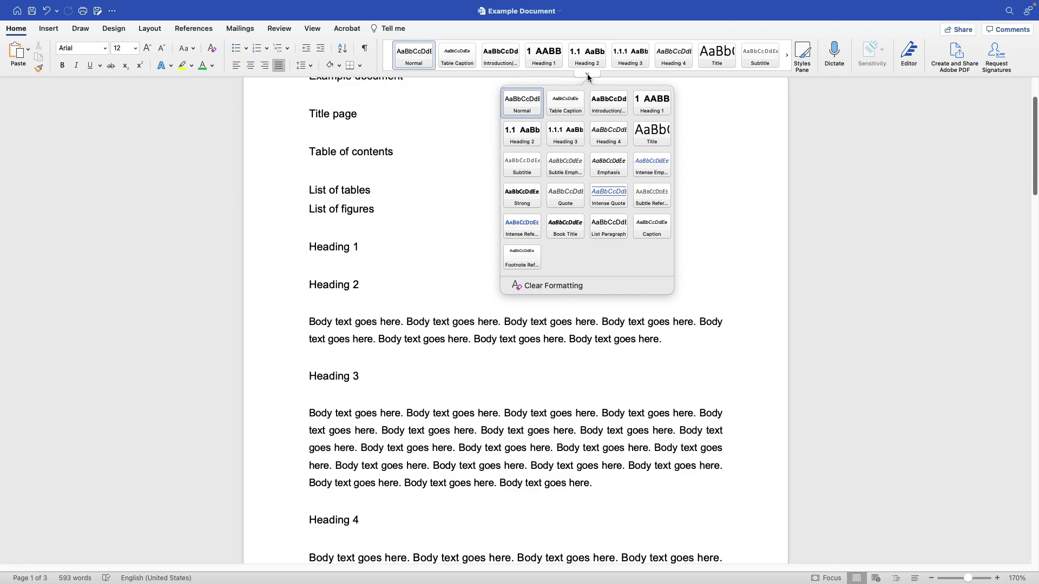
pyautogui.click(587, 75)
pyautogui.click(786, 55)
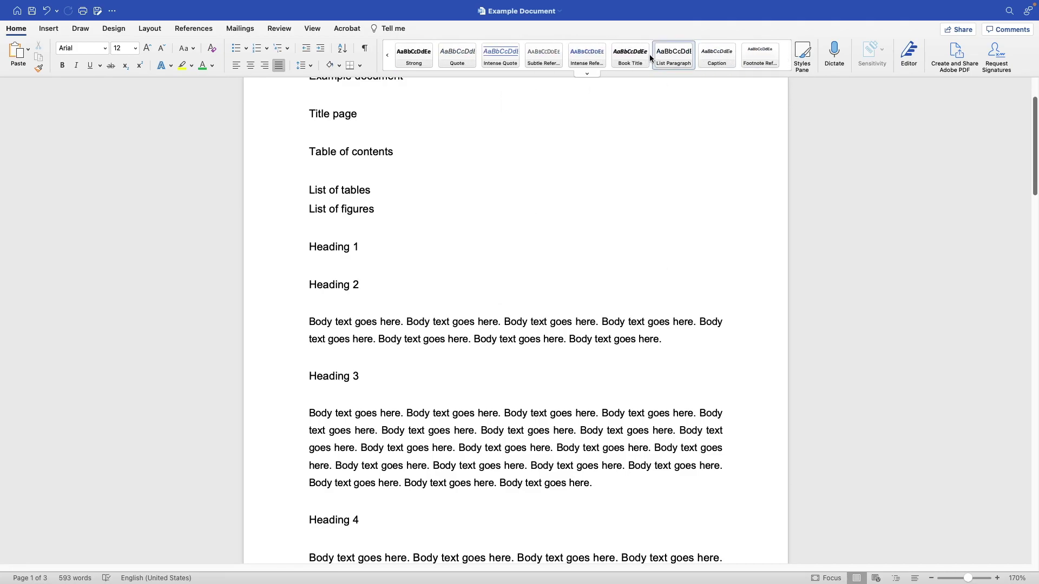
pyautogui.click(389, 56)
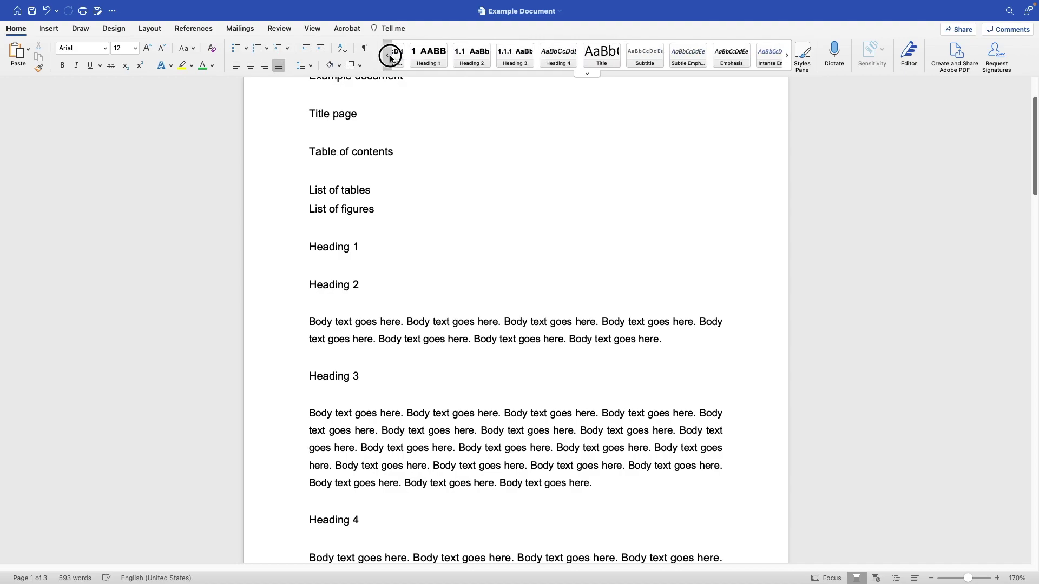
# Show the complete styles list beside the document and look through its entries.
pyautogui.click(802, 56)
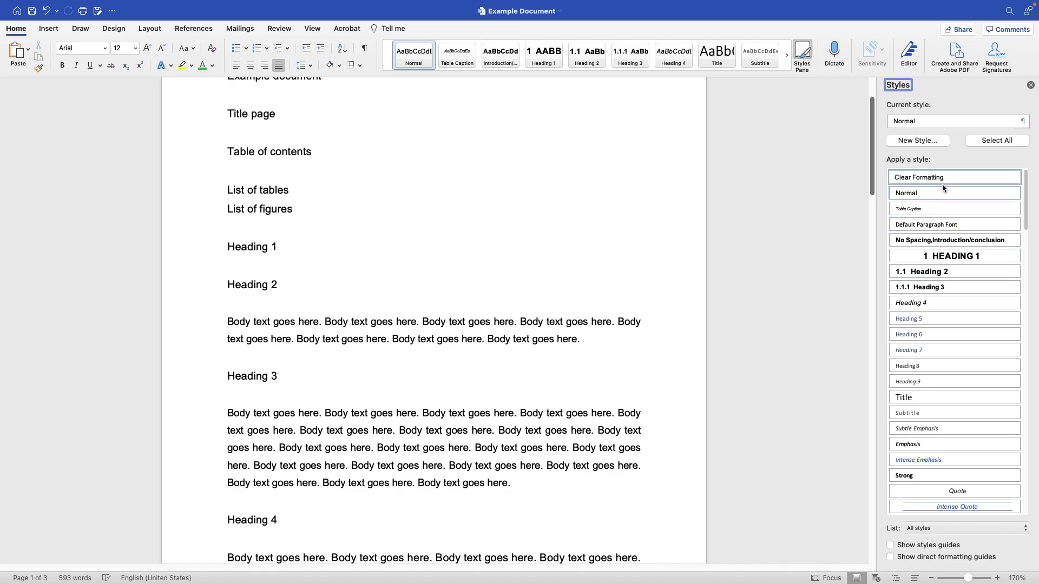
pyautogui.scroll(-5, 940, 253)
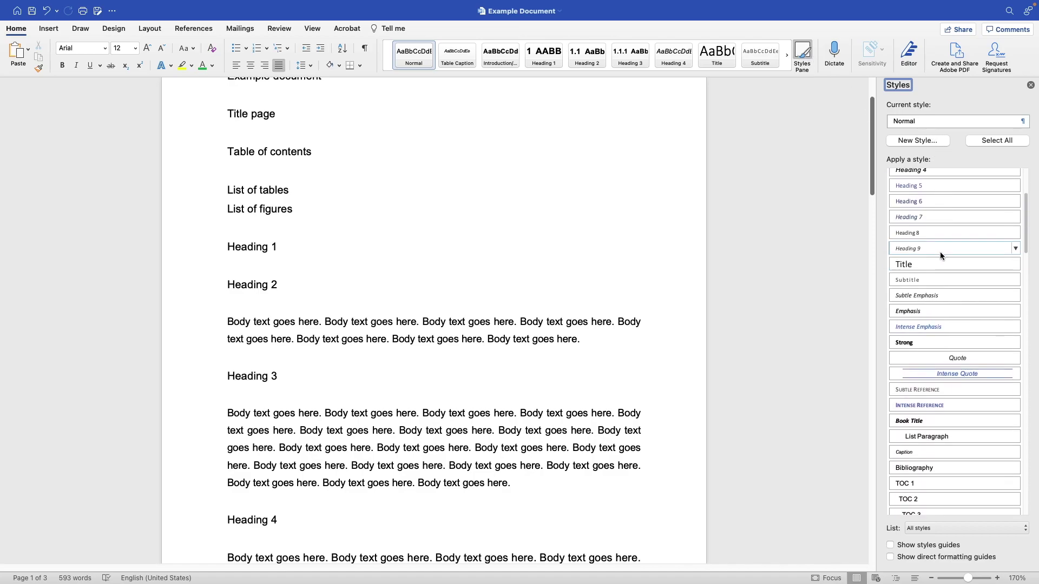
pyautogui.scroll(5, 941, 255)
pyautogui.moveTo(963, 495)
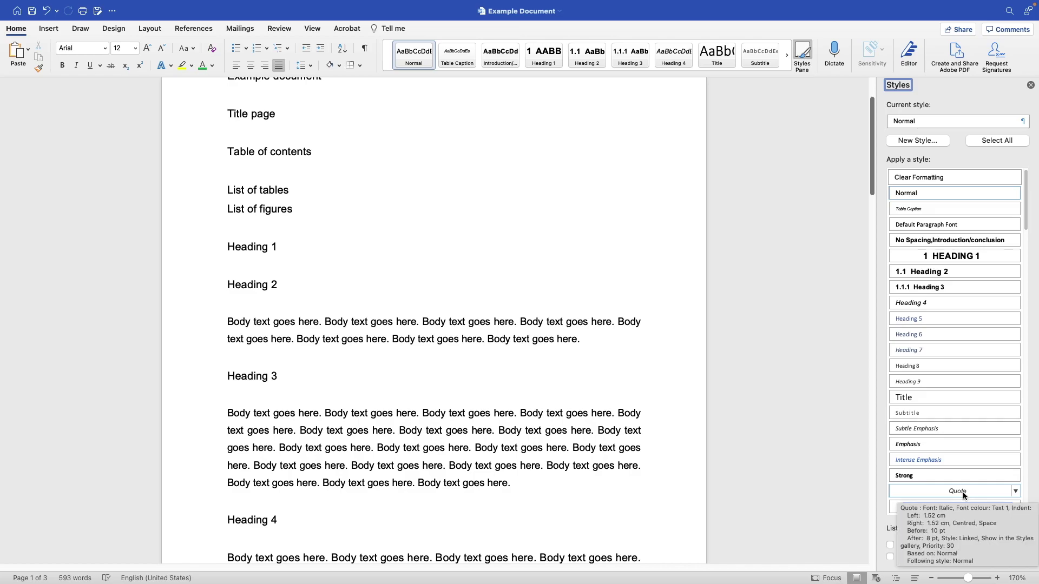
pyautogui.scroll(-12, 962, 494)
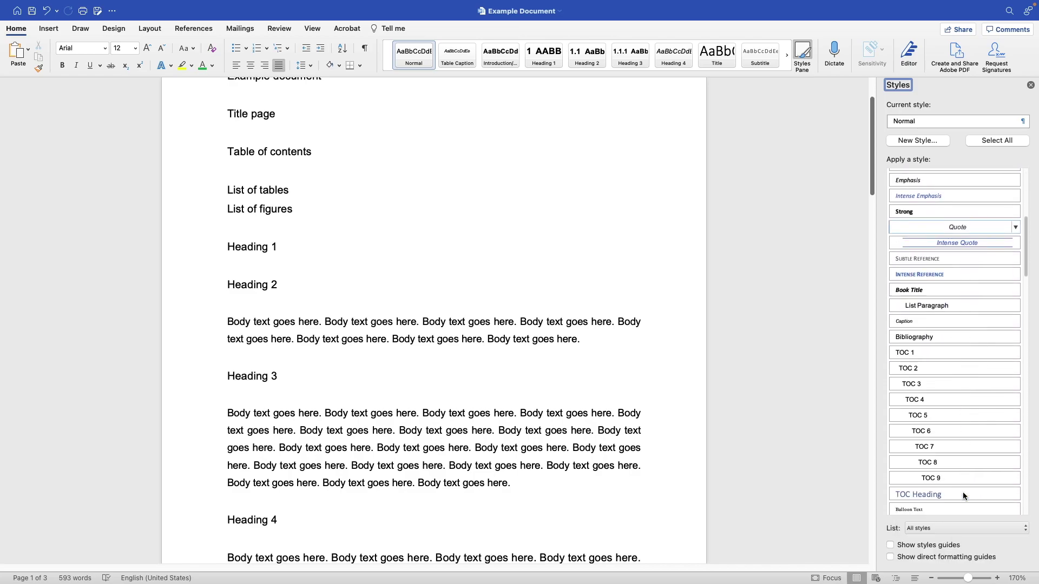
pyautogui.scroll(-15, 963, 496)
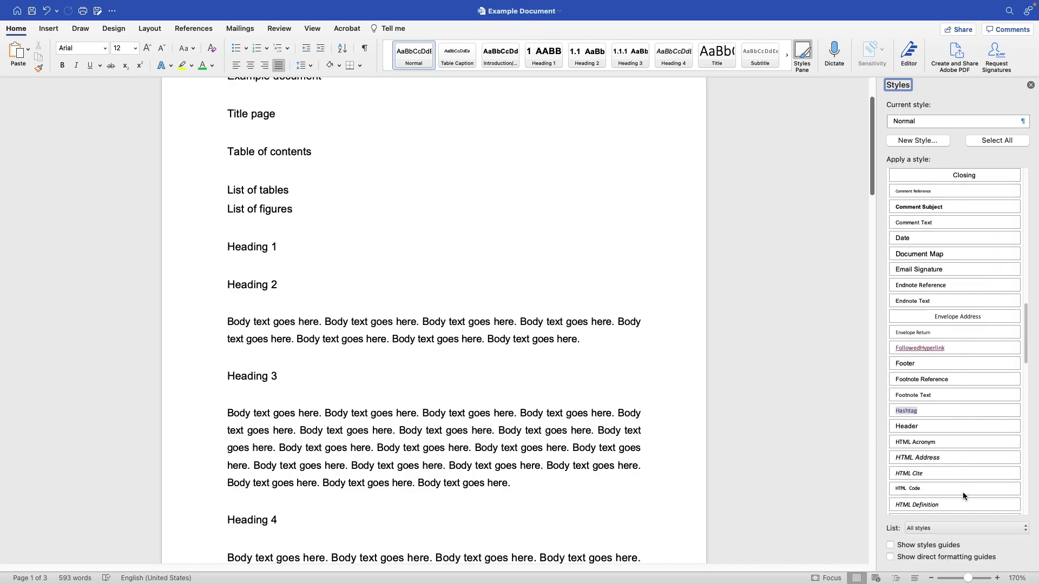
pyautogui.scroll(-2, 963, 494)
# View the styles list filtered to recommended styles and to styles in use.
pyautogui.click(978, 528)
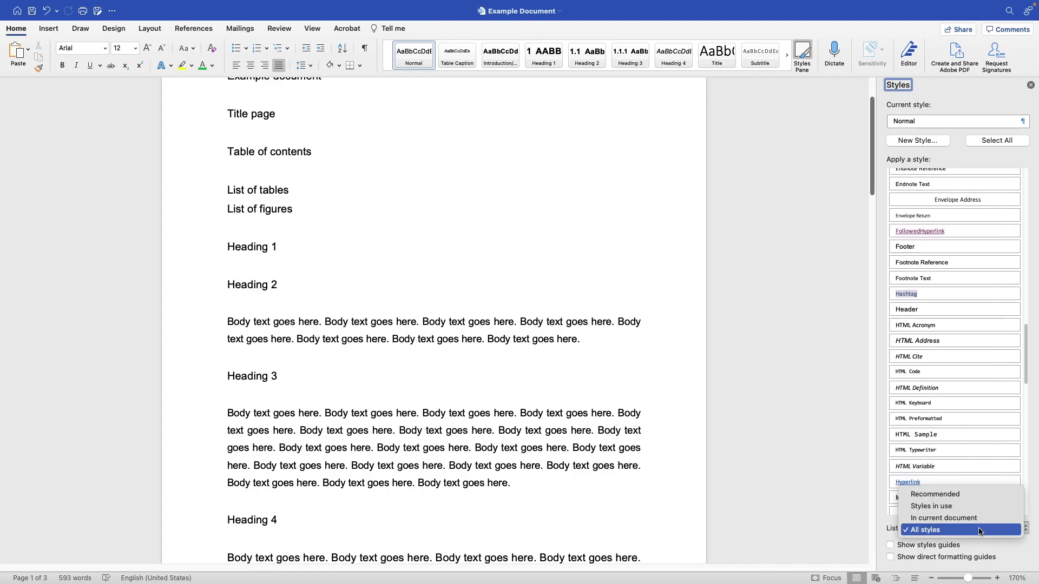
pyautogui.click(973, 494)
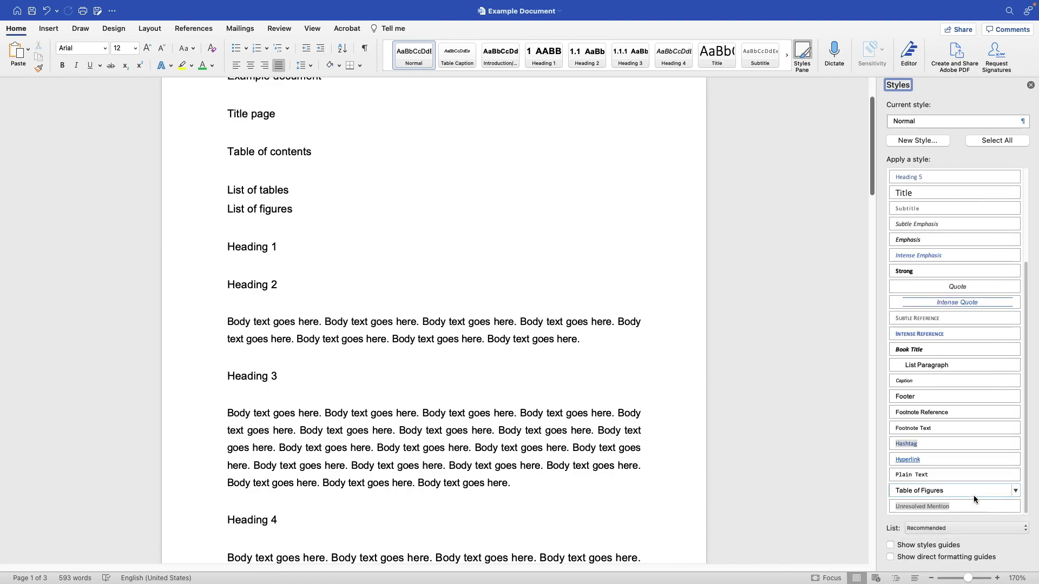
pyautogui.scroll(5, 970, 473)
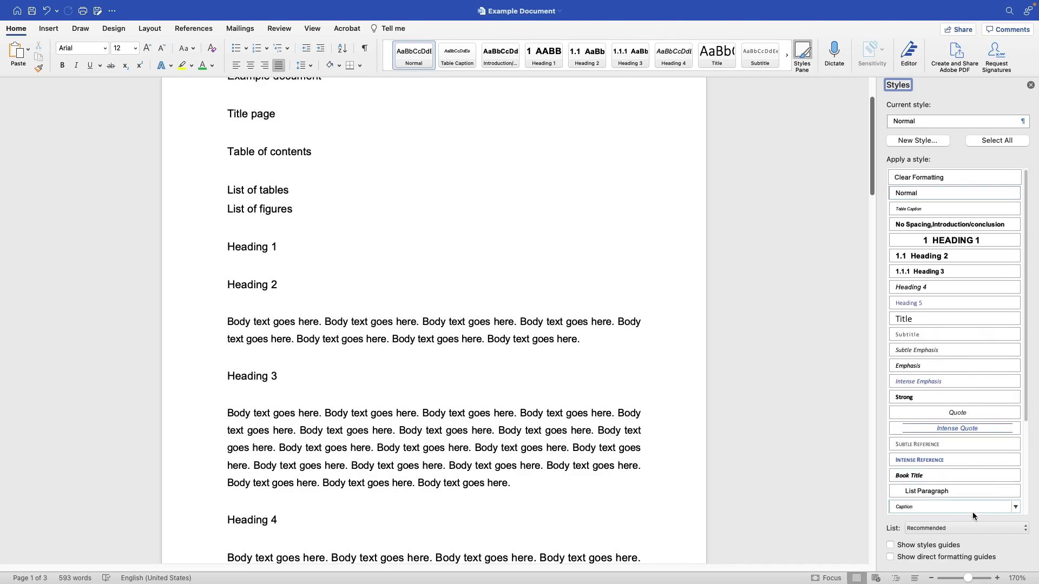
pyautogui.click(972, 527)
pyautogui.click(966, 538)
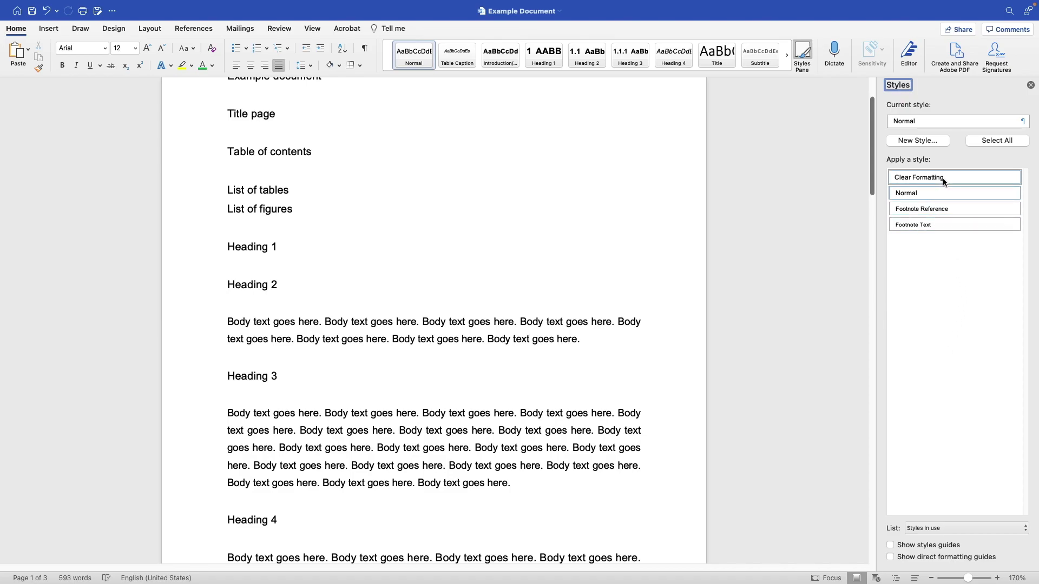
# Limit the styles list to those in the current document and inspect the Normal style's formatting description.
pyautogui.click(998, 533)
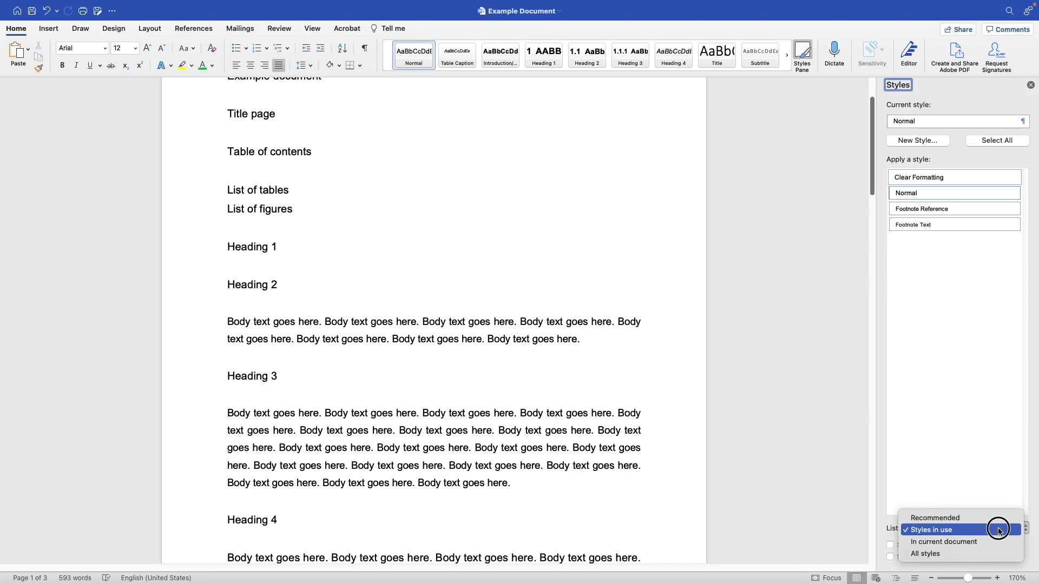
pyautogui.click(982, 540)
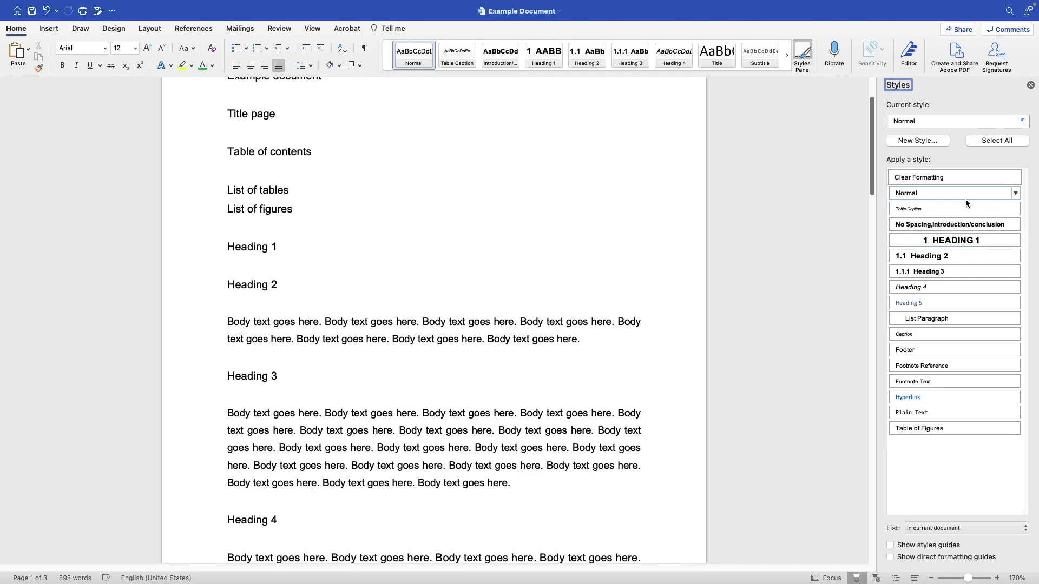
pyautogui.moveTo(965, 201)
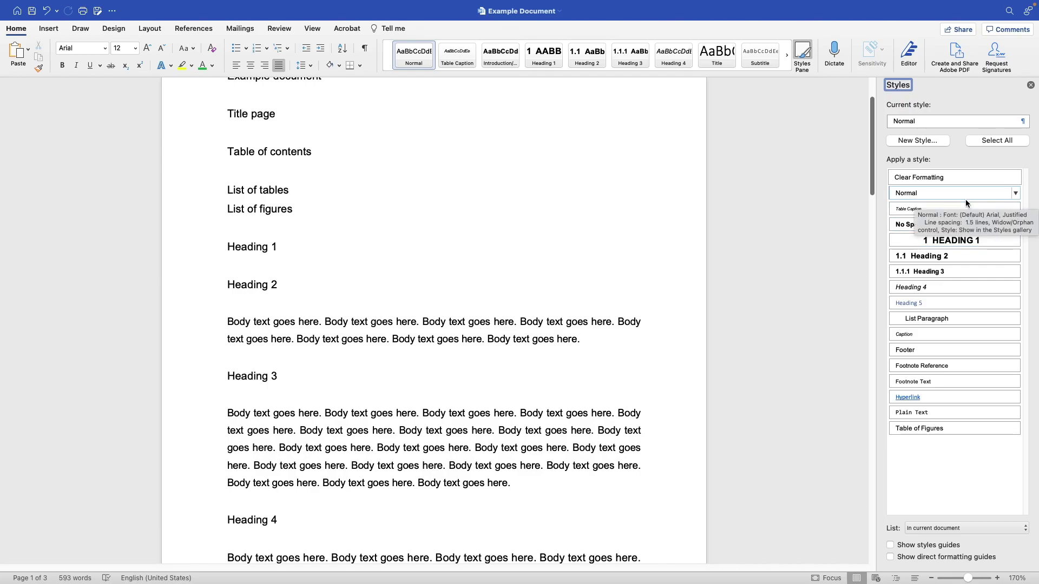
pyautogui.moveTo(954, 346)
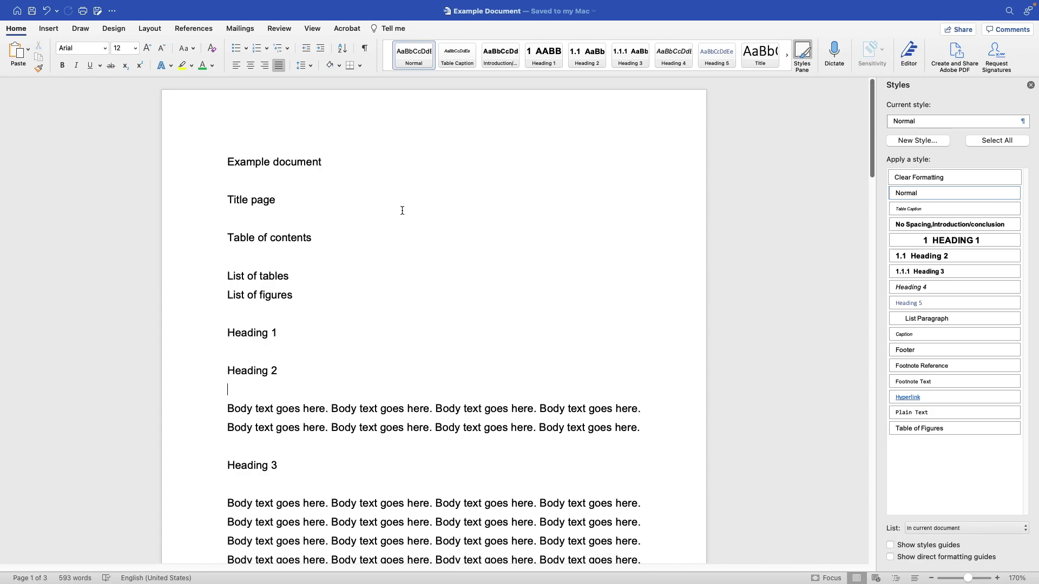
pyautogui.rightClick(404, 61)
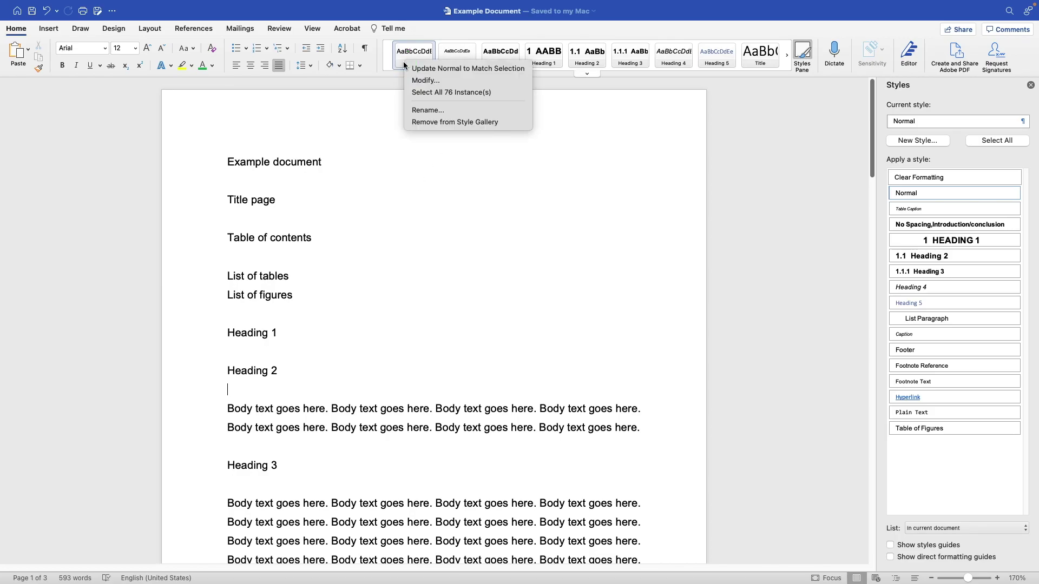
pyautogui.click(427, 80)
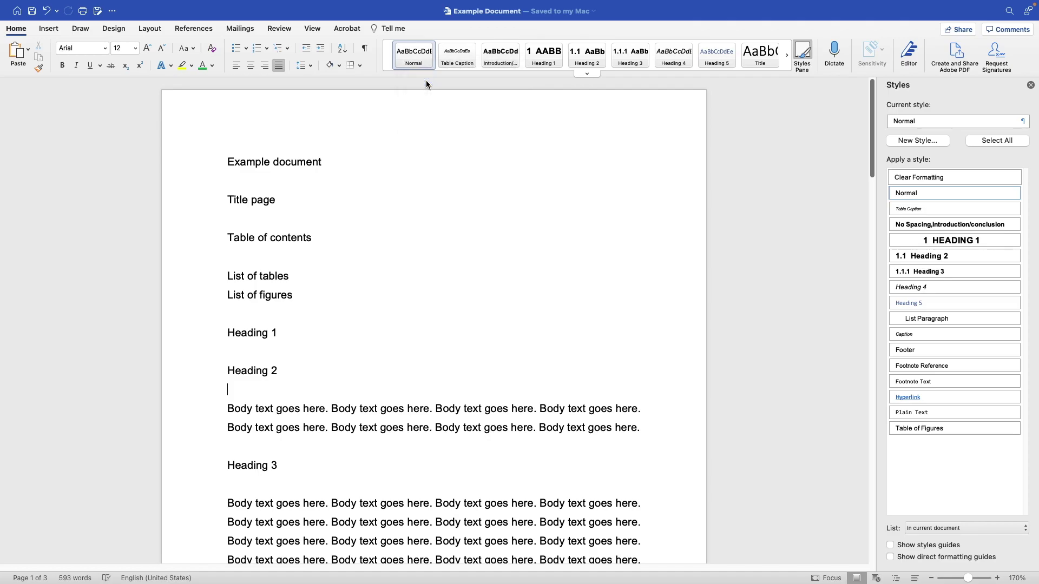
pyautogui.click(623, 394)
# Modify the Normal style to use the Arial font at 11 pt.
pyautogui.click(1016, 194)
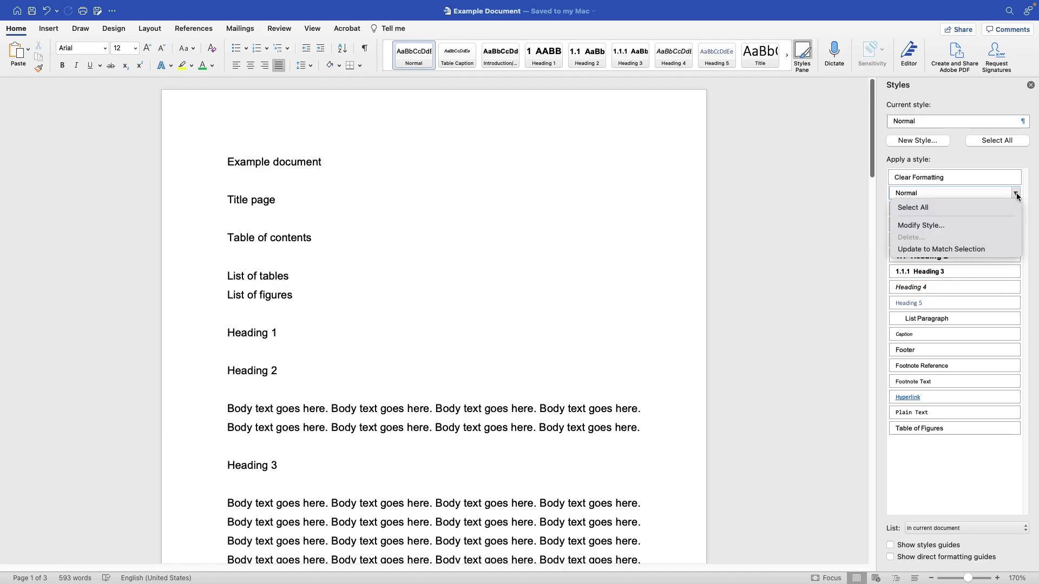
pyautogui.click(952, 224)
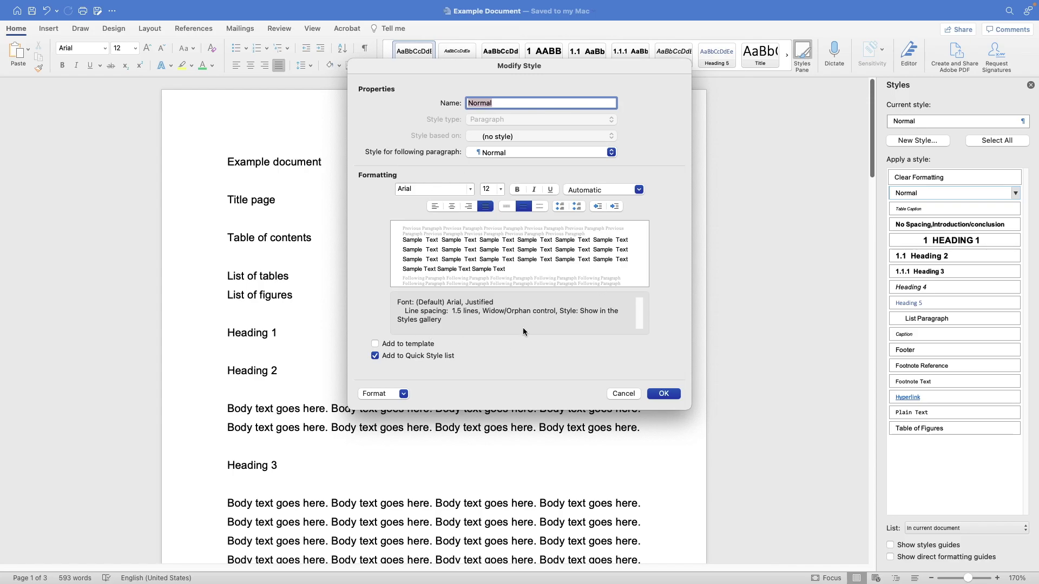
pyautogui.click(470, 189)
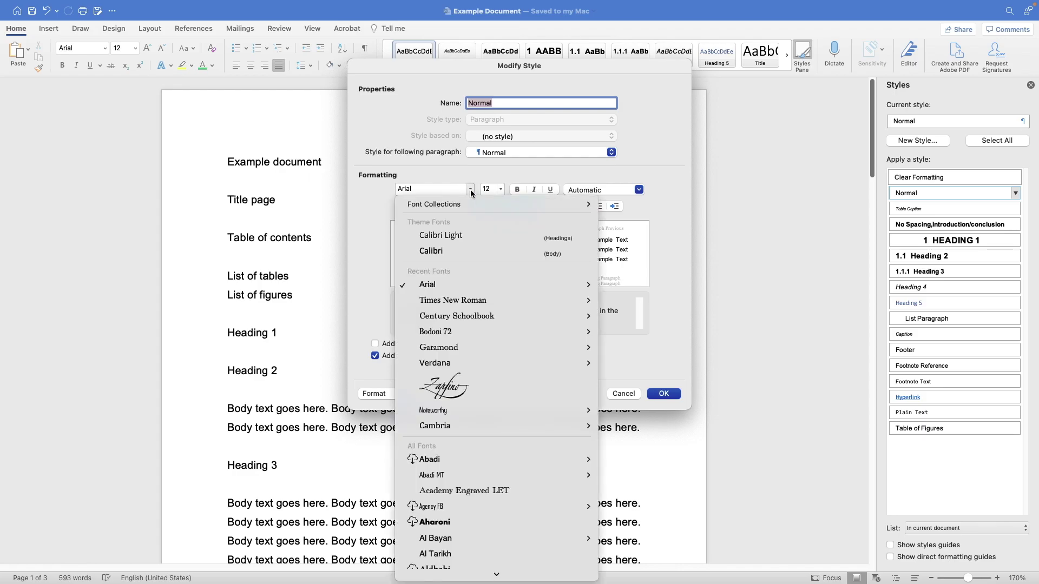
pyautogui.click(460, 283)
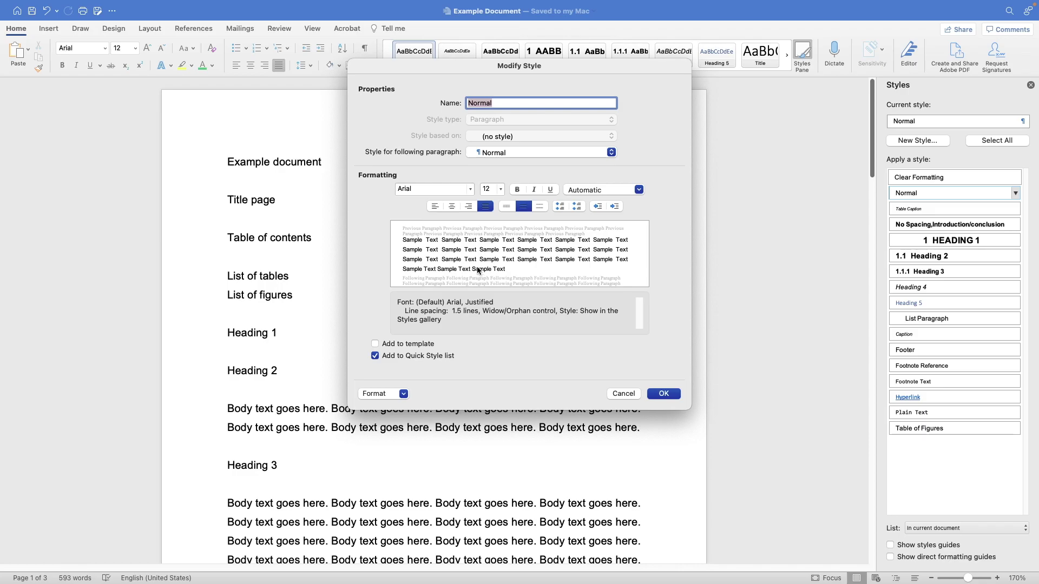
pyautogui.click(500, 189)
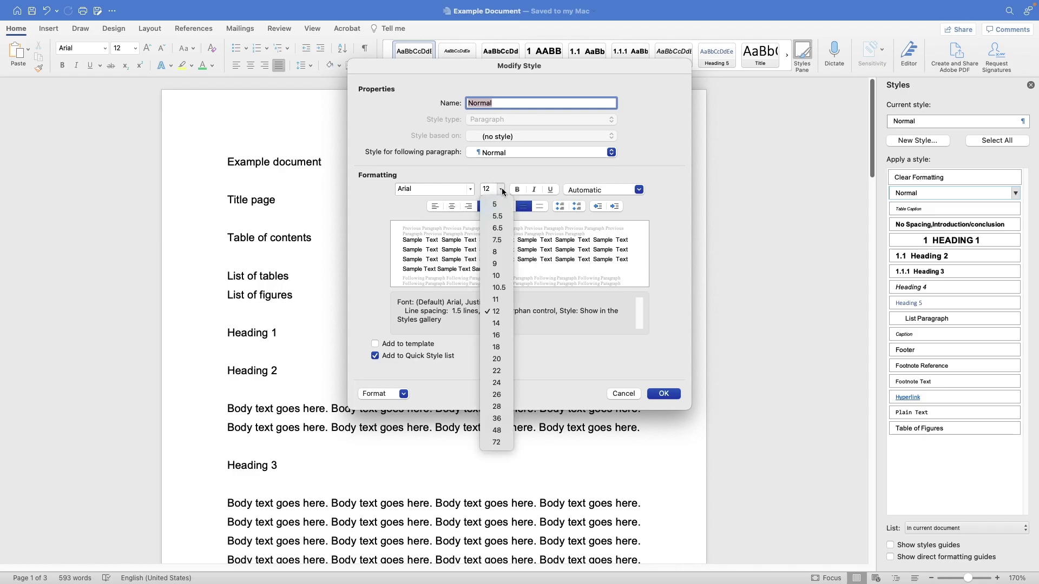
pyautogui.click(490, 301)
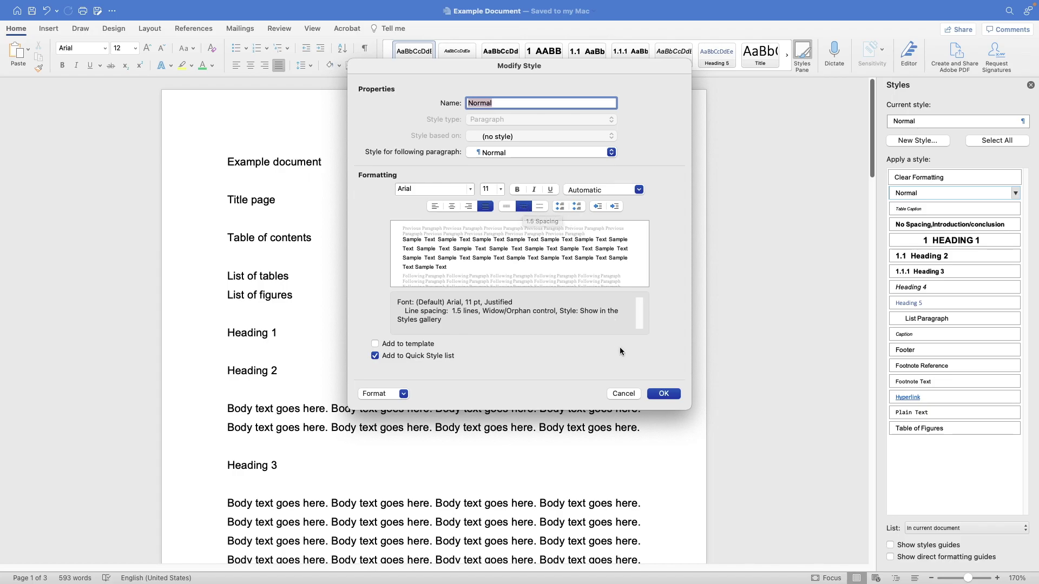
pyautogui.click(669, 393)
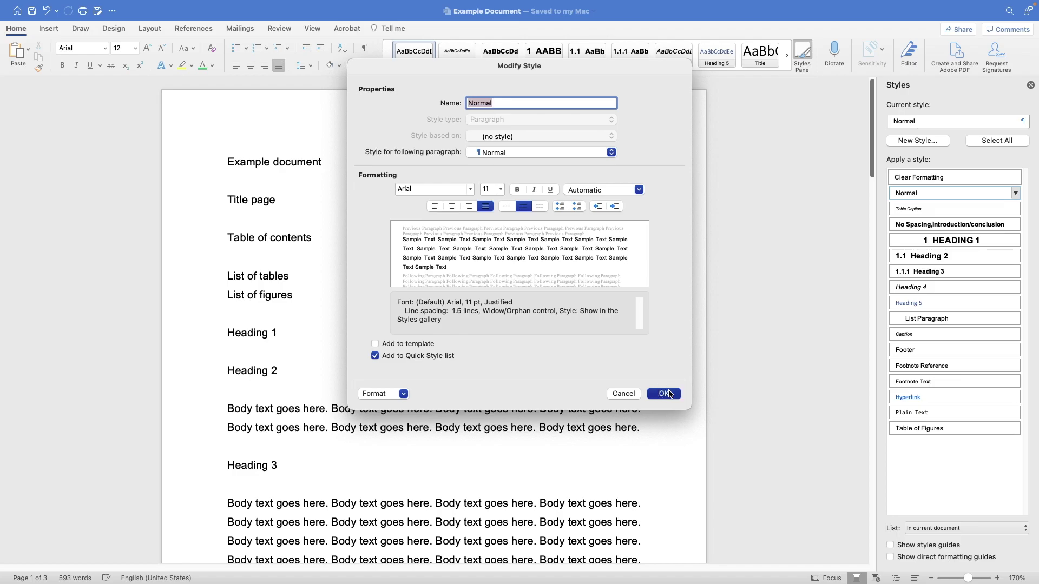
# Reapply the Normal style to the body paragraphs under the Heading 3 and Heading 2 lines on the first page.
pyautogui.scroll(-5, 669, 390)
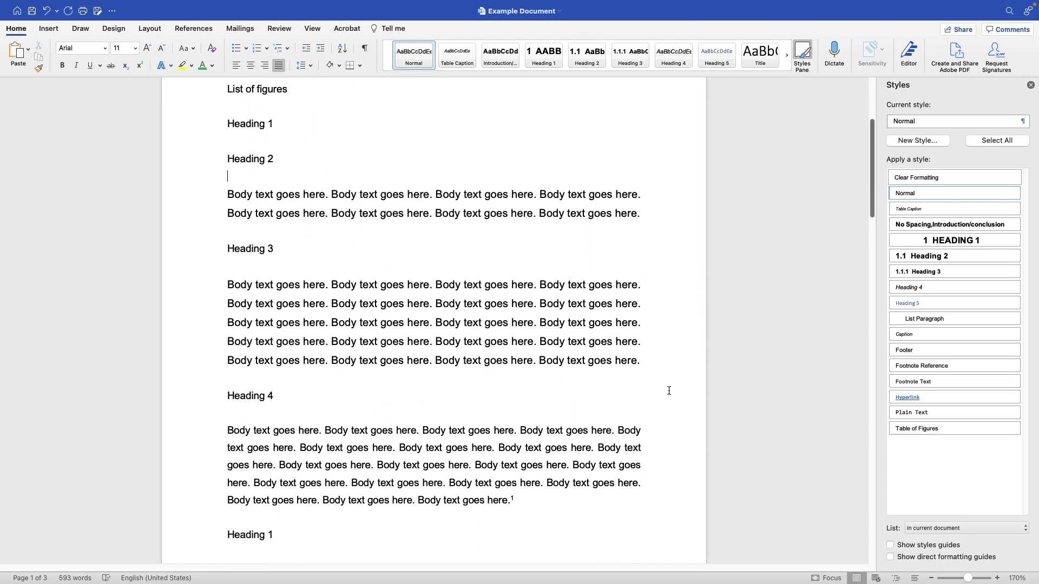
pyautogui.scroll(-1, 668, 387)
pyautogui.scroll(4, 200, 477)
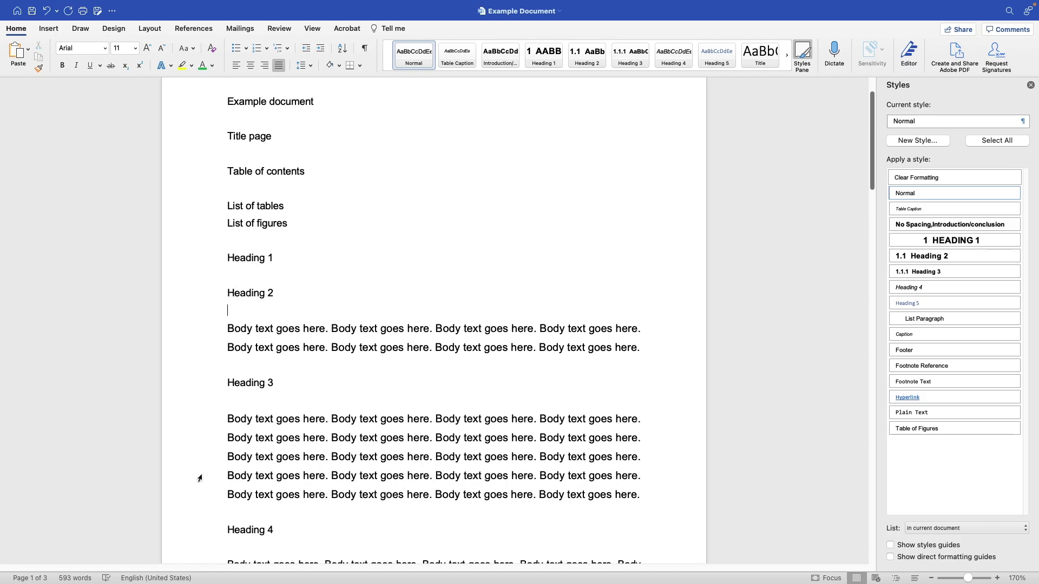
pyautogui.scroll(-5, 200, 477)
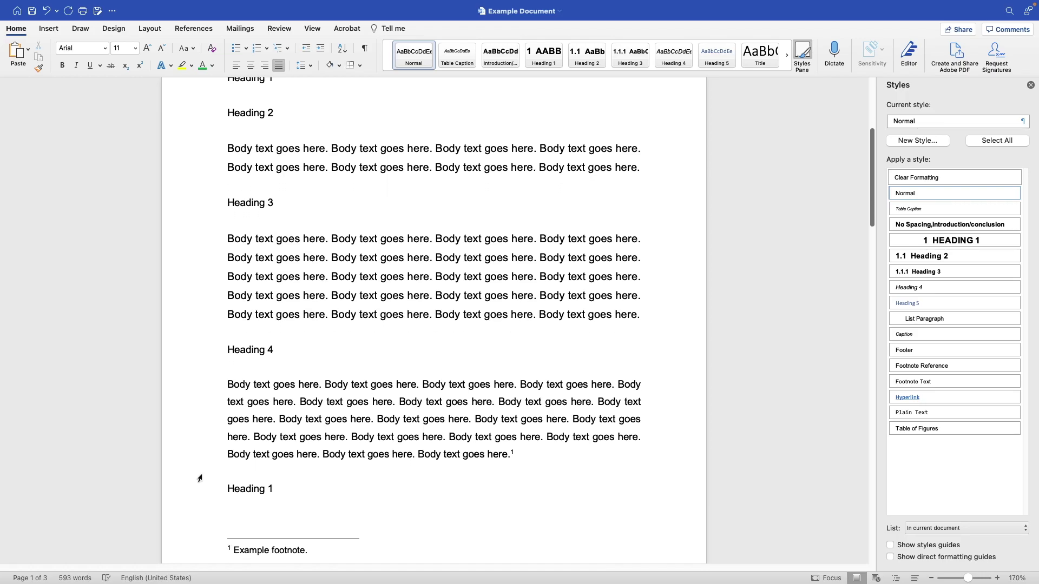
pyautogui.scroll(1, 199, 477)
pyautogui.doubleClick(201, 340)
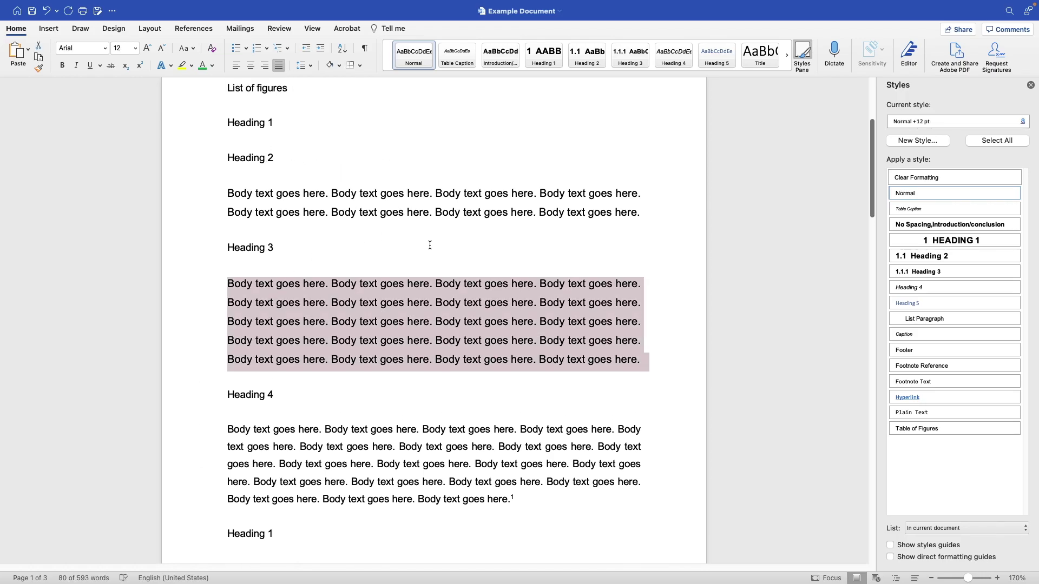
pyautogui.click(413, 59)
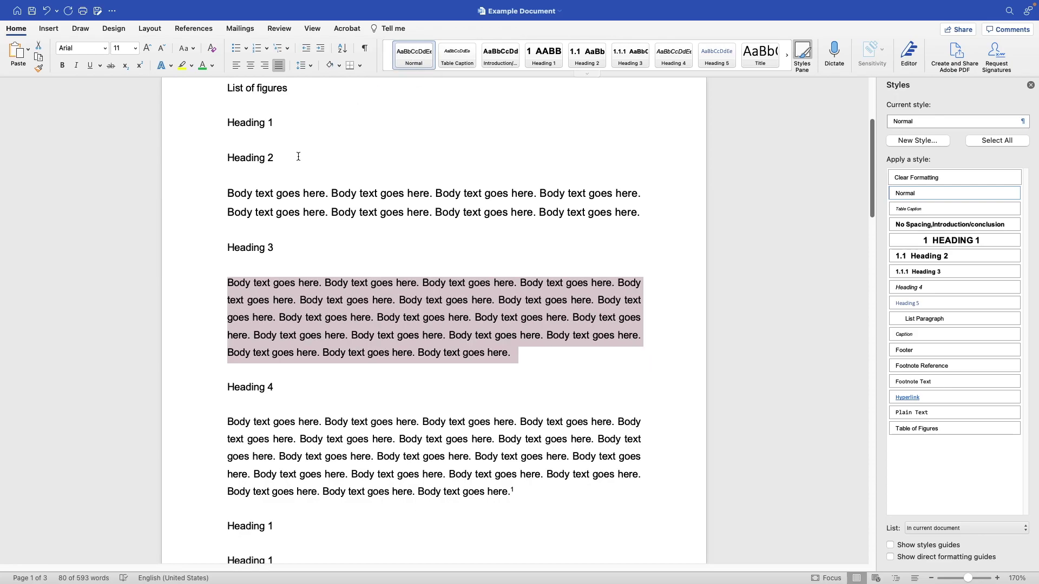
pyautogui.doubleClick(193, 219)
pyautogui.click(410, 60)
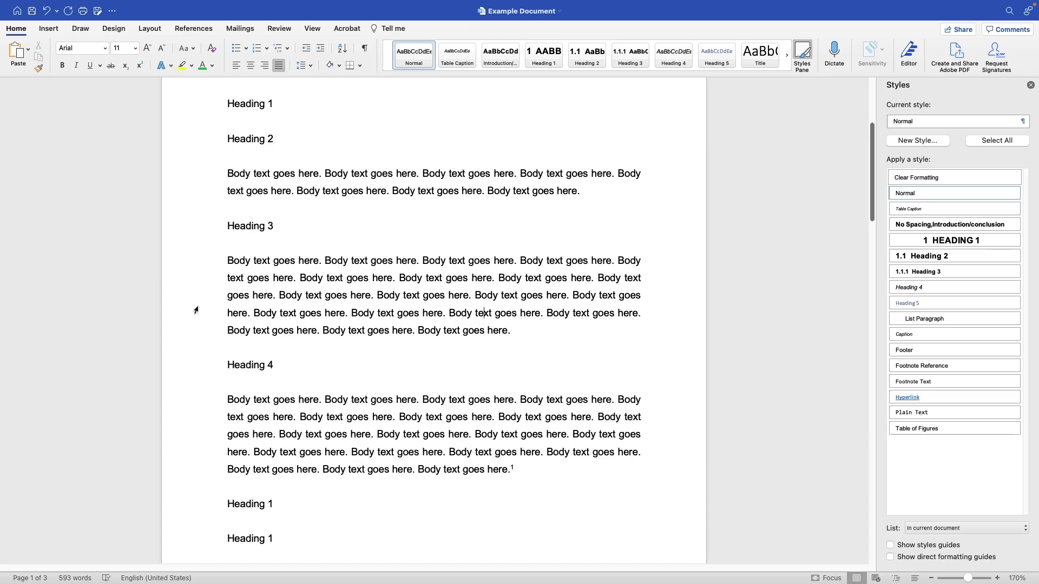
# Apply the Heading 1 style to all three "Heading 1" lines together.
pyautogui.click(202, 107)
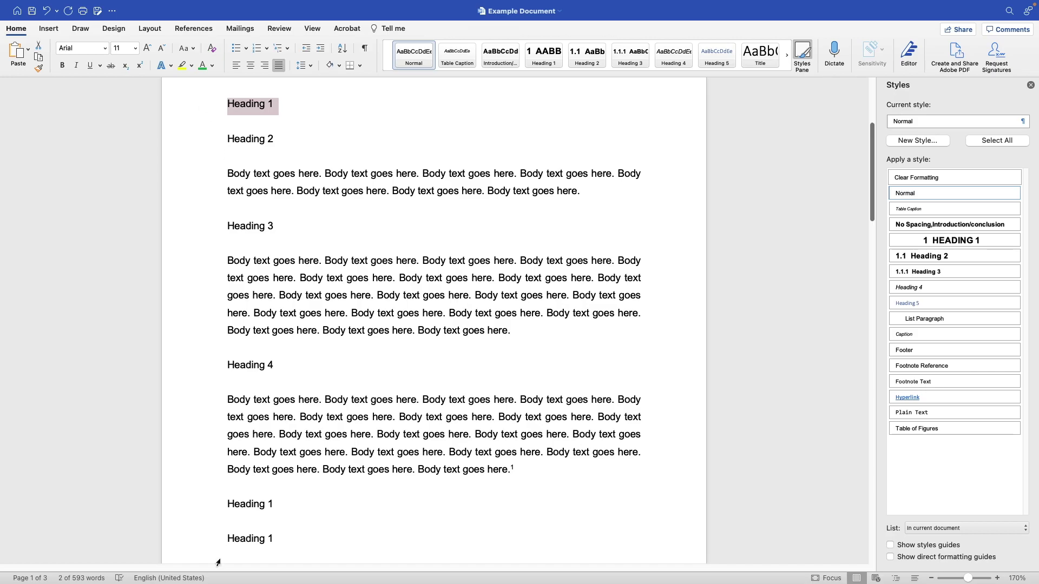
pyautogui.keyDown('super'); pyautogui.click(194, 512); pyautogui.keyUp('super')
pyautogui.keyDown('super'); pyautogui.click(194, 537); pyautogui.keyUp('super')
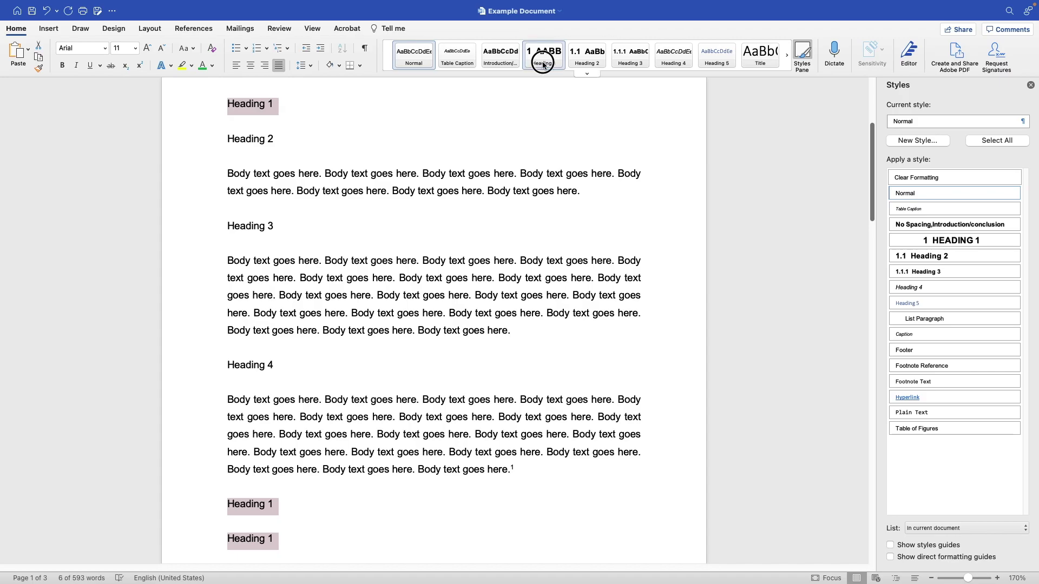
pyautogui.click(542, 59)
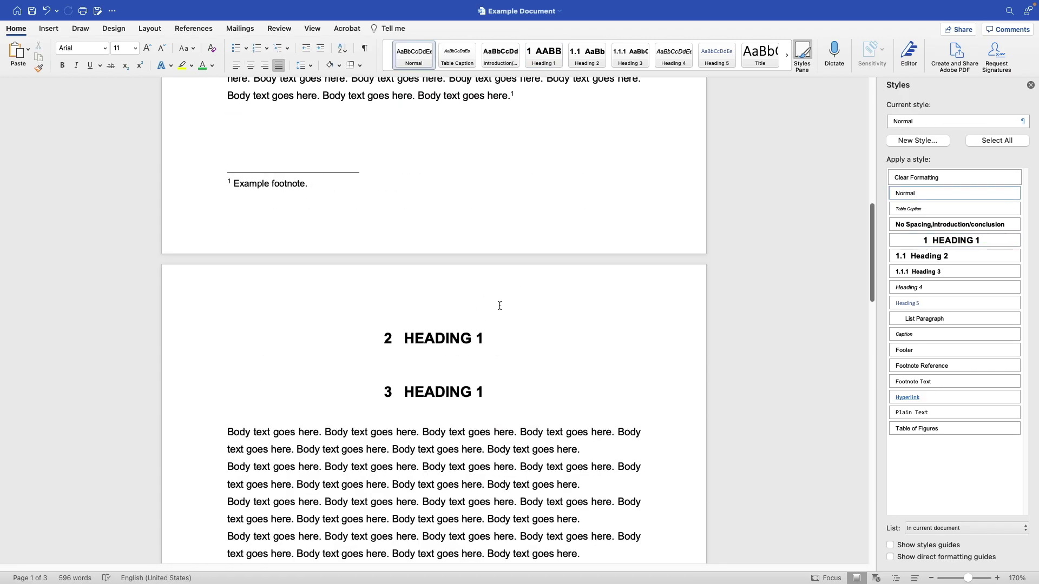
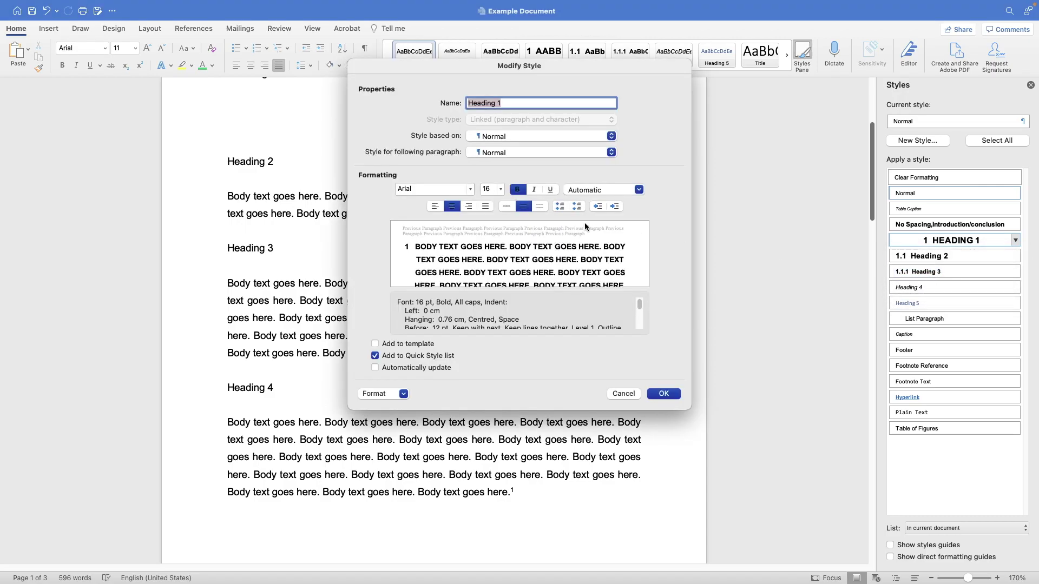
# Set the Heading 1 style's font size to 14 pt, keeping Arial as its font.
pyautogui.click(470, 190)
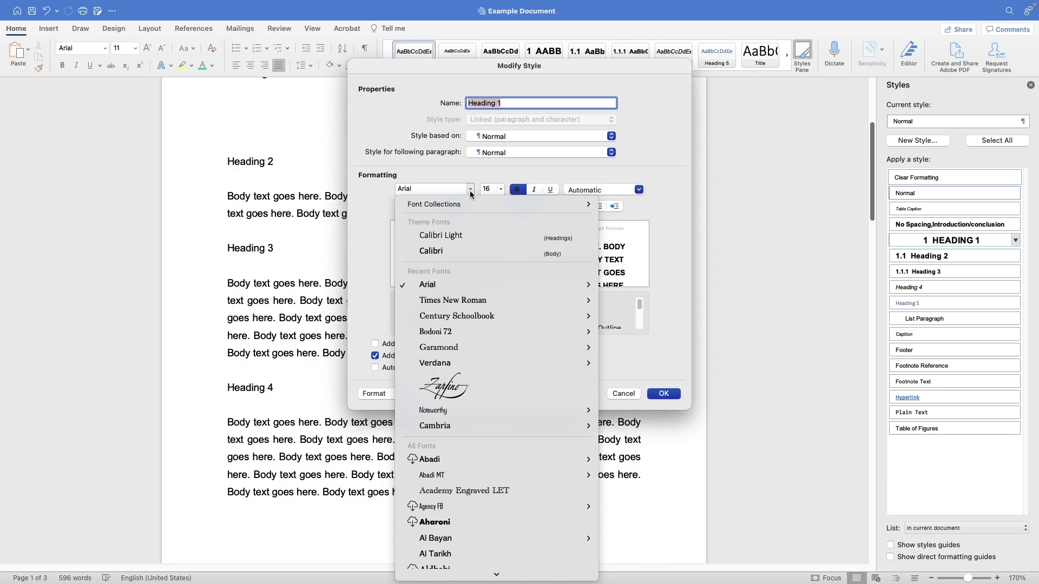
pyautogui.click(471, 190)
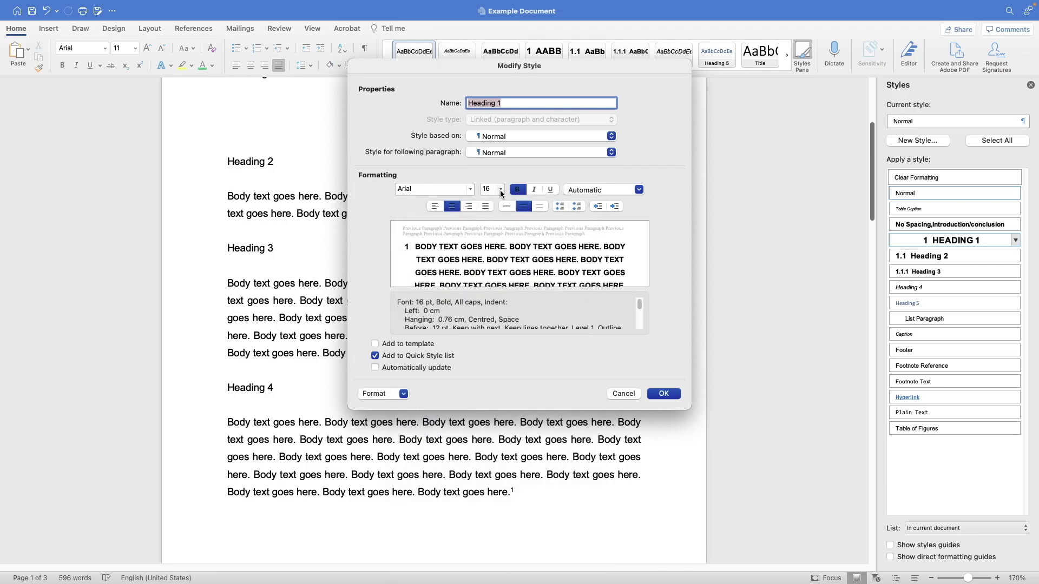
pyautogui.click(500, 188)
pyautogui.click(496, 323)
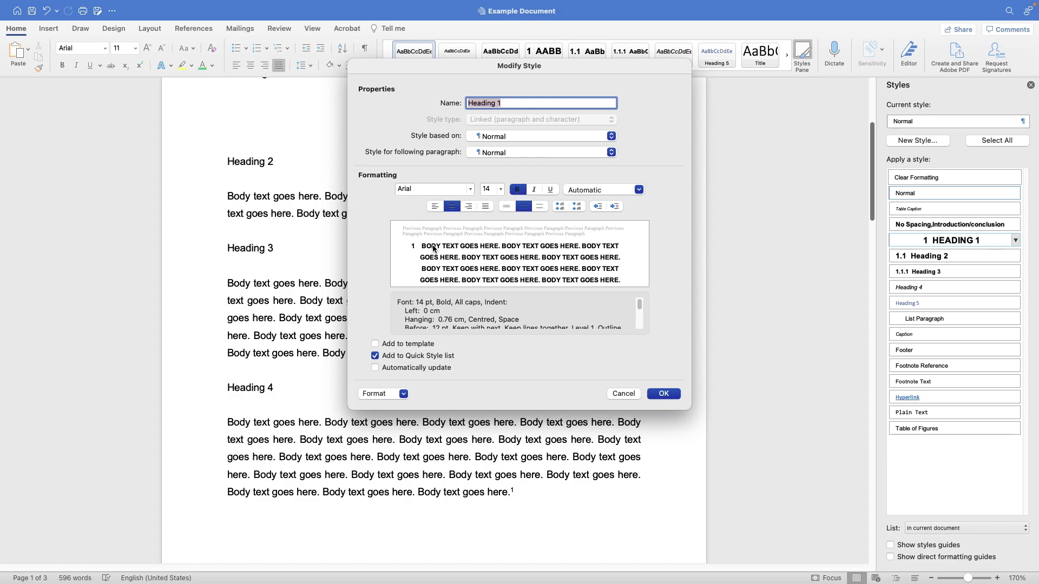
# Turn off the All caps effect in the Heading 1 style's font settings.
pyautogui.click(404, 394)
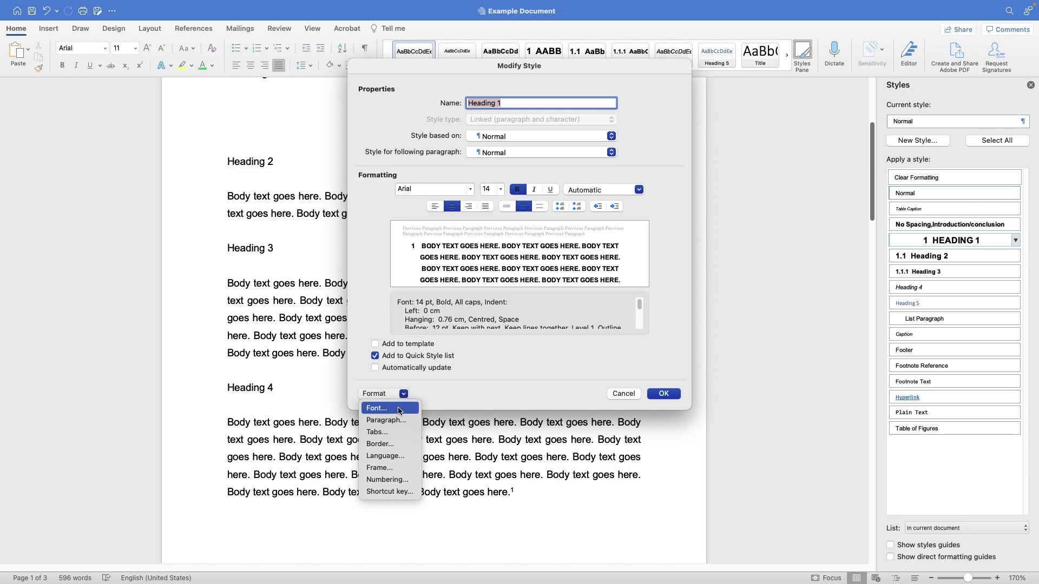
pyautogui.click(398, 407)
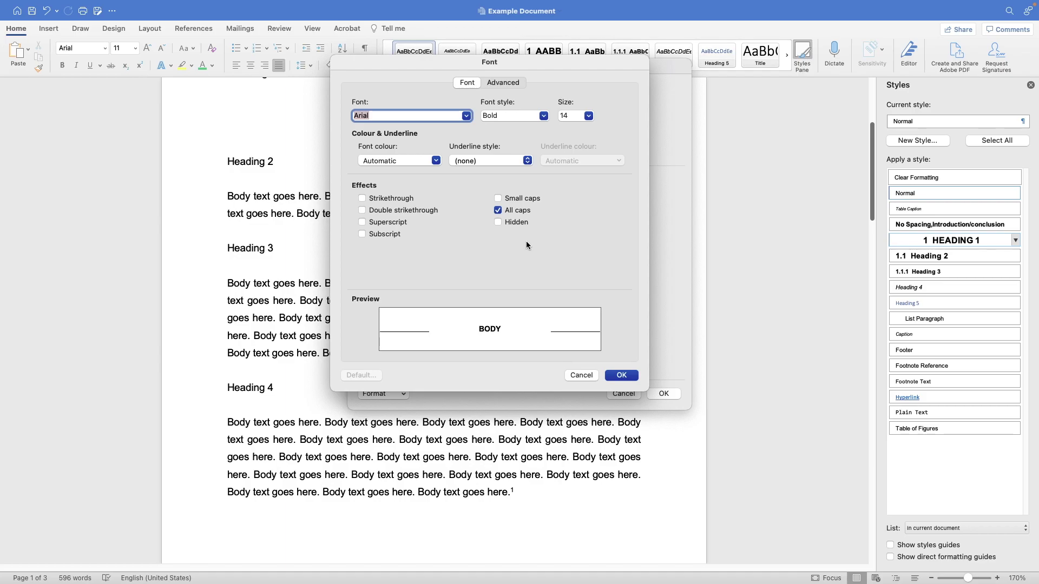
pyautogui.click(498, 211)
pyautogui.click(497, 211)
pyautogui.click(498, 211)
# Try the small caps, superscript and subscript effects on the Heading 1 style and review the available font styles.
pyautogui.click(498, 199)
pyautogui.click(498, 199)
pyautogui.click(362, 223)
pyautogui.click(362, 222)
pyautogui.click(362, 234)
pyautogui.click(362, 235)
pyautogui.click(544, 116)
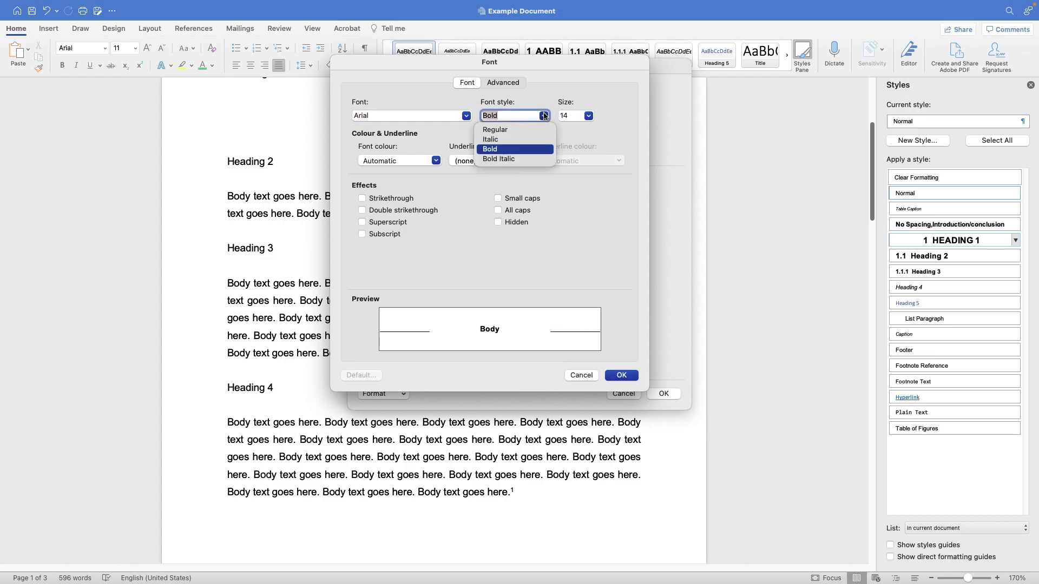
pyautogui.click(545, 116)
pyautogui.click(545, 116)
pyautogui.click(545, 116)
pyautogui.click(583, 115)
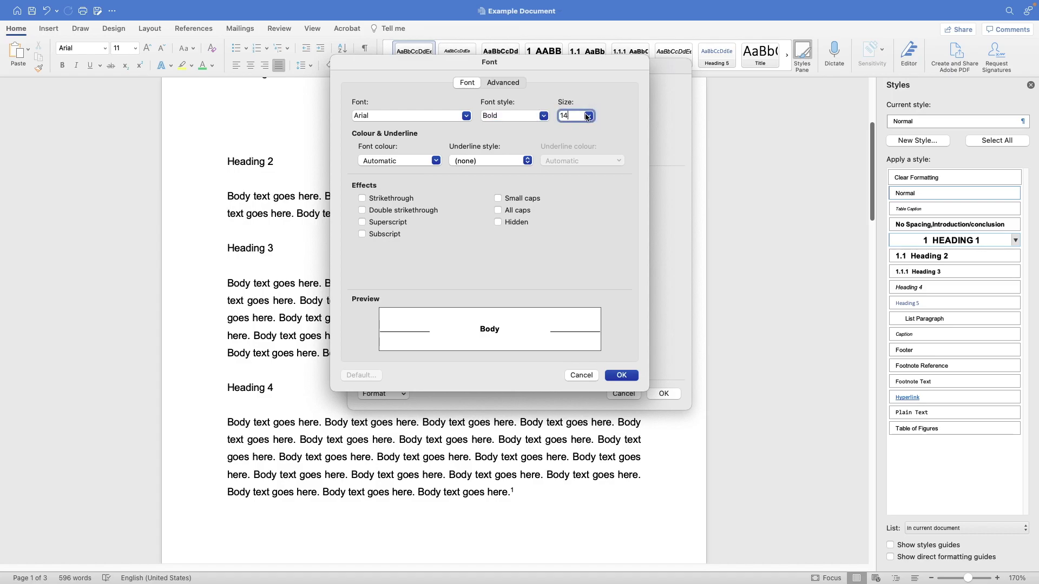
# Give the Heading 1 style a dark orange font colour, a double underline and the subscript effect, and save the style.
pyautogui.click(437, 161)
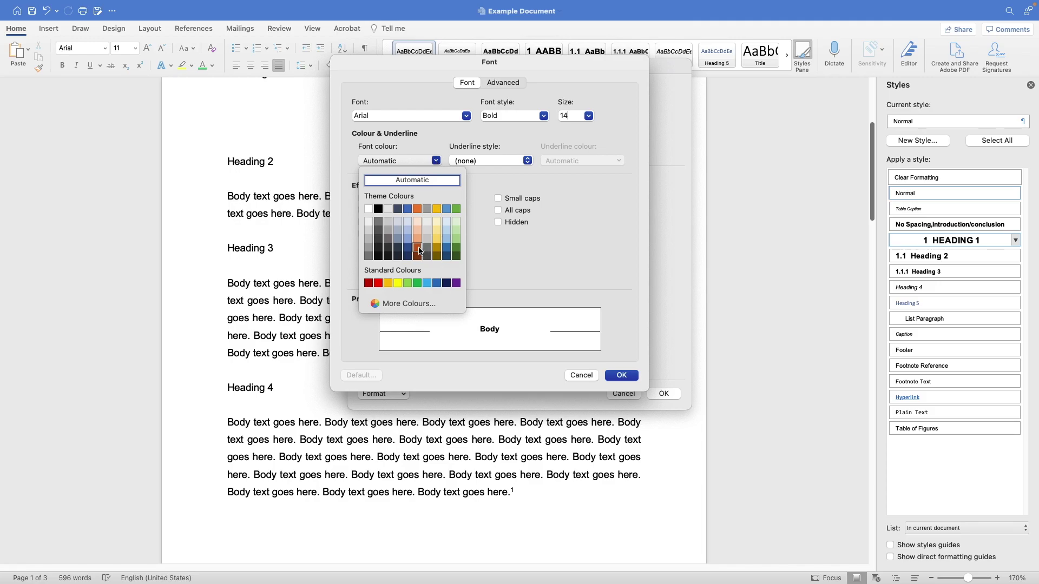
pyautogui.click(419, 250)
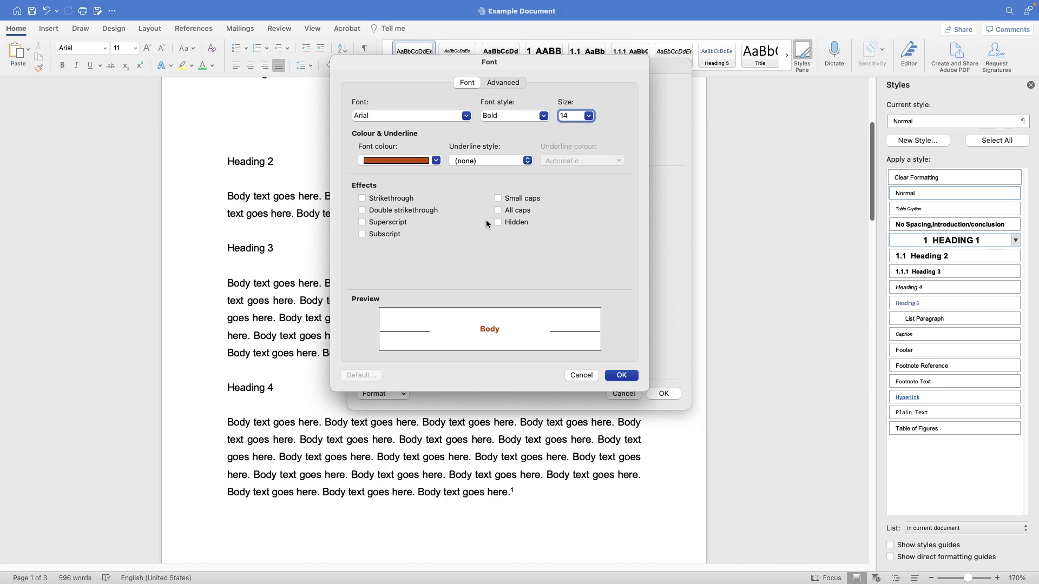
pyautogui.click(527, 161)
pyautogui.click(517, 183)
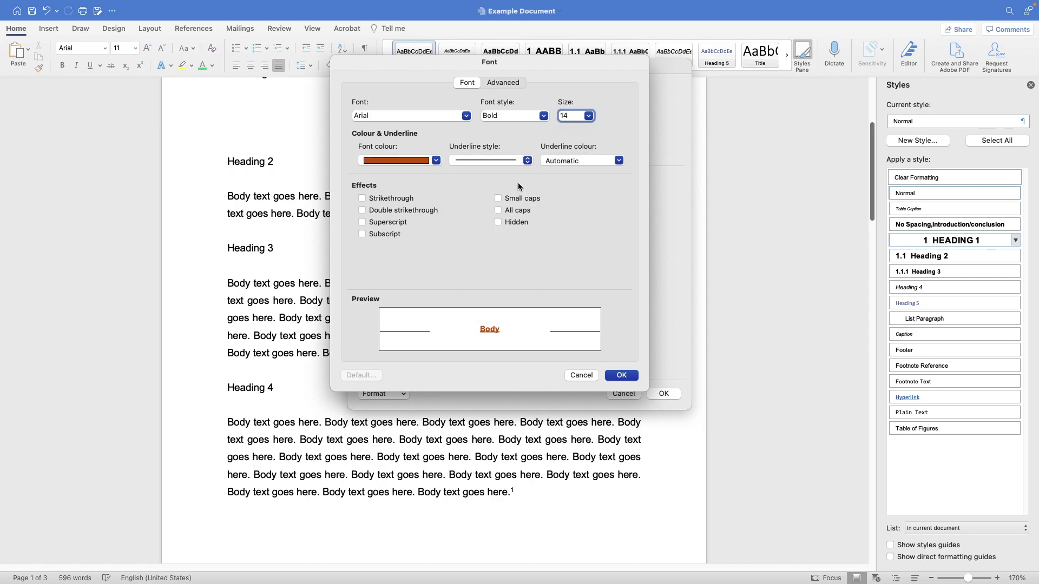
pyautogui.click(361, 234)
pyautogui.click(624, 376)
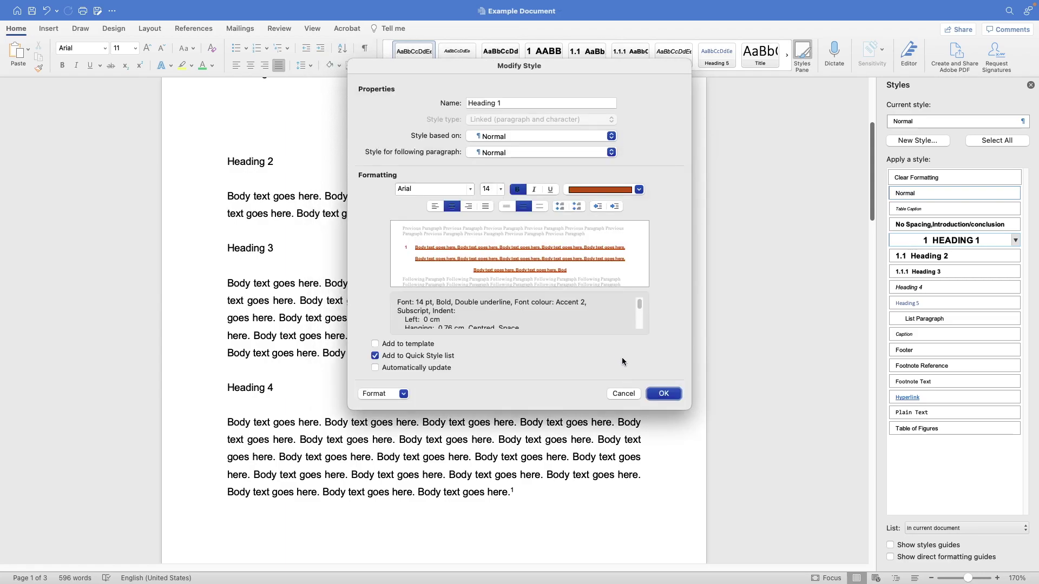
pyautogui.click(663, 394)
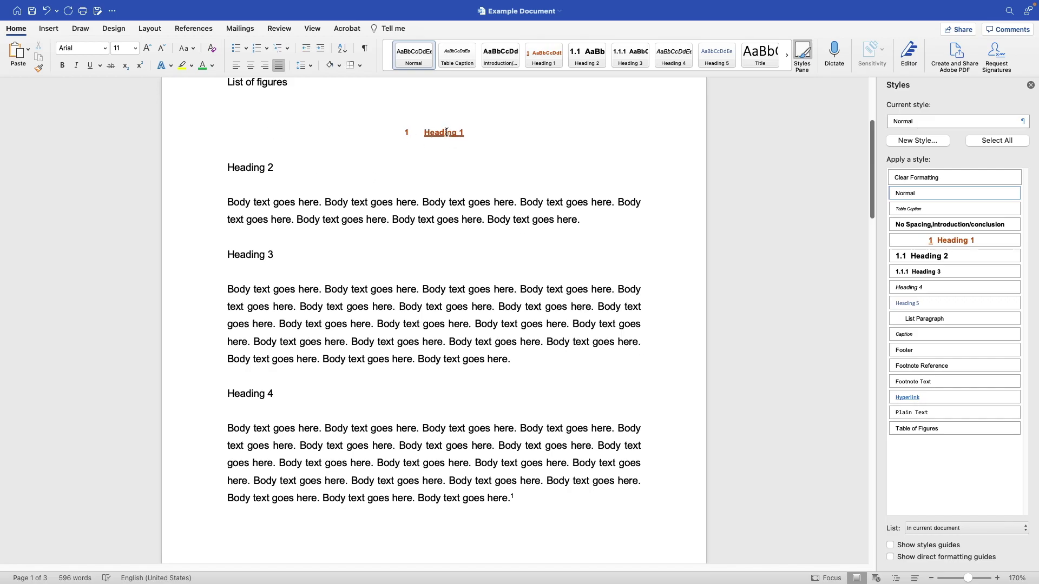
# Set the Heading 1 style's outline numbering to the 1 Heading 1, 1.1 Heading 2, 1.1.1 Heading 3 format.
pyautogui.scroll(-10, 604, 186)
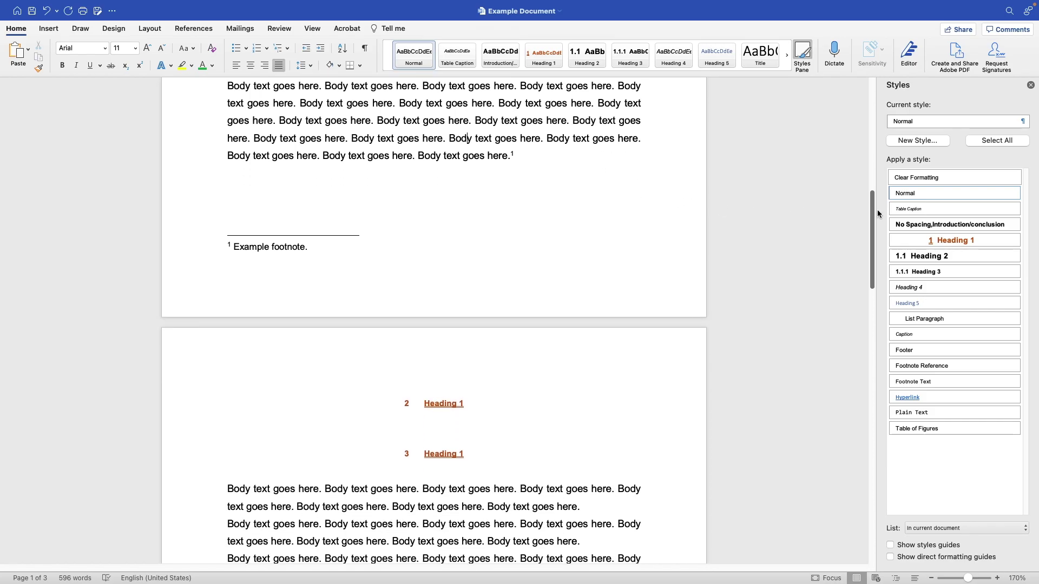
pyautogui.click(1015, 242)
pyautogui.click(956, 273)
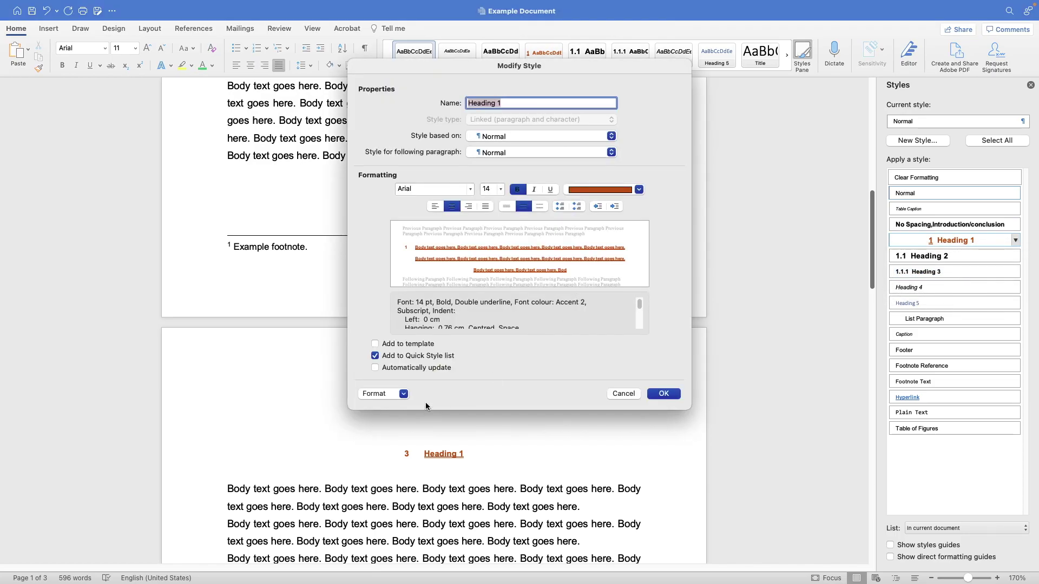
pyautogui.click(404, 395)
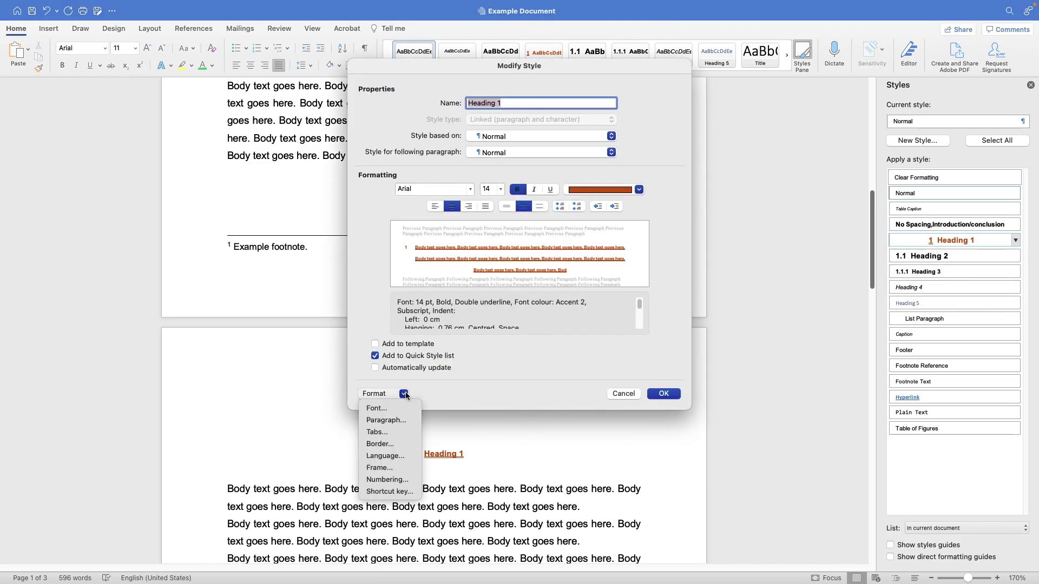
pyautogui.click(402, 479)
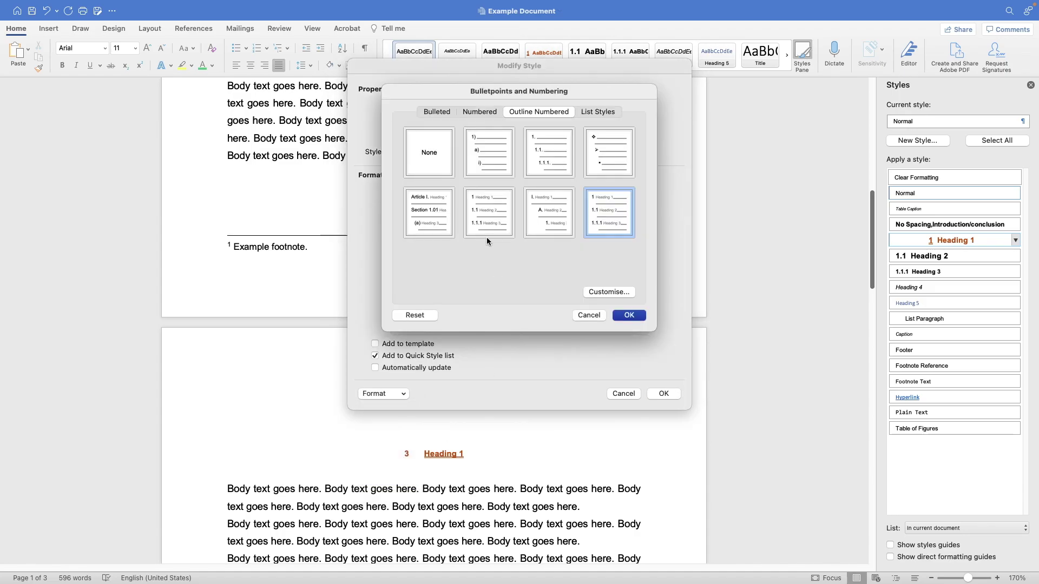
pyautogui.click(436, 165)
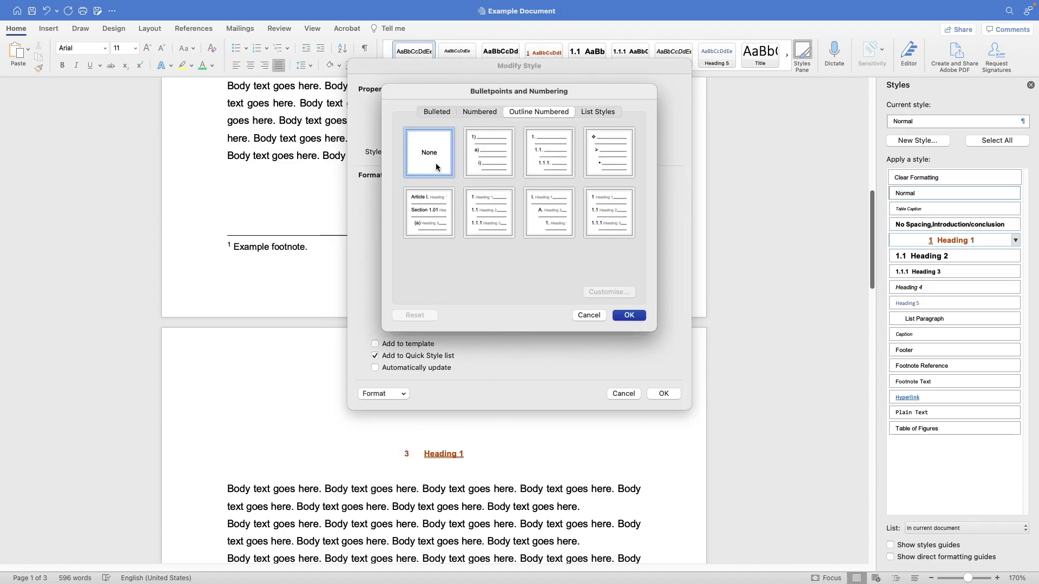
pyautogui.click(498, 213)
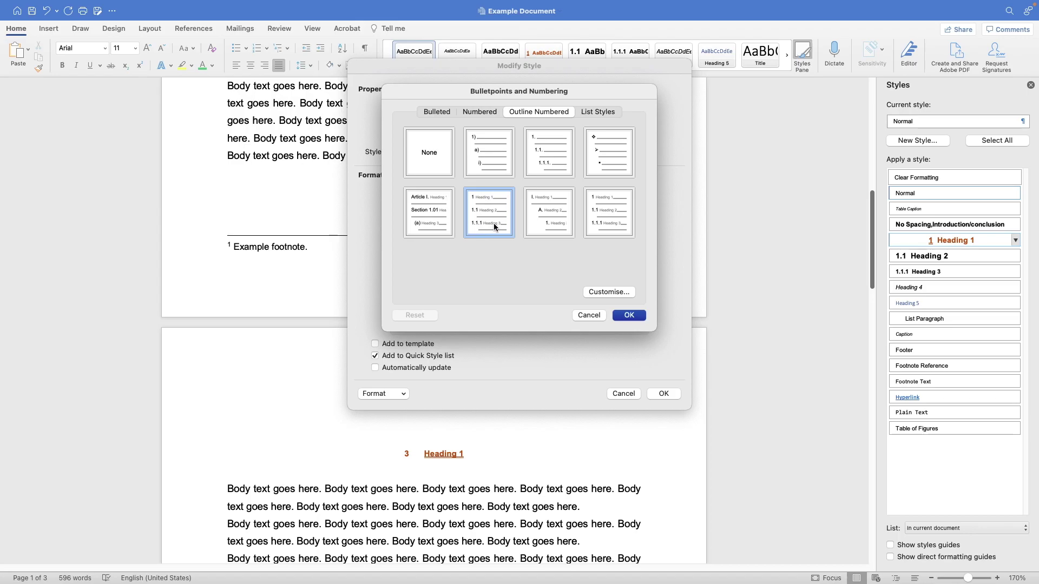
pyautogui.click(629, 316)
pyautogui.click(664, 393)
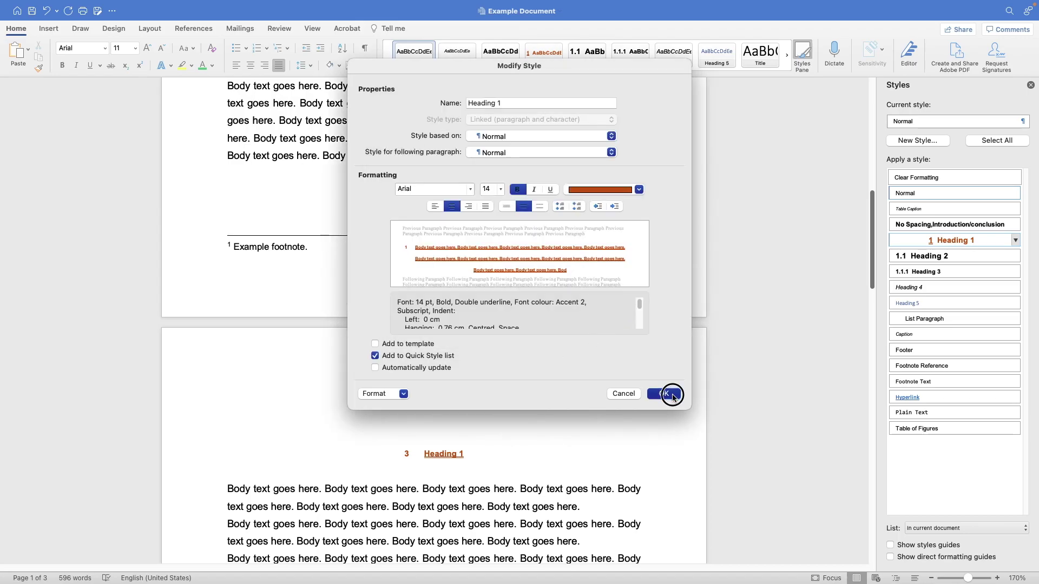
# Apply the Heading 2, Heading 3 and Heading 4 styles to the matching heading lines on the first page.
pyautogui.scroll(10, 665, 391)
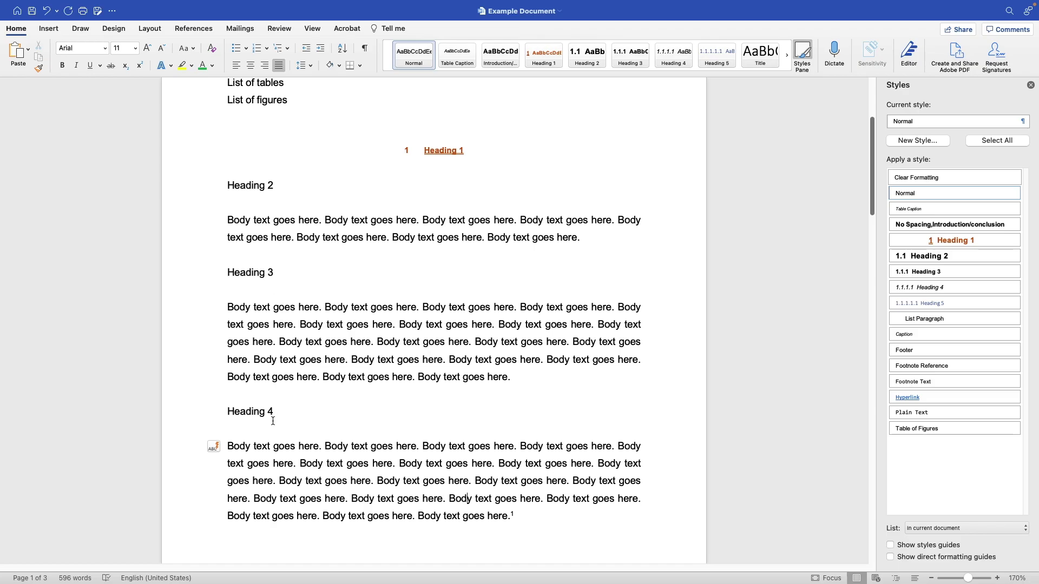
pyautogui.click(199, 187)
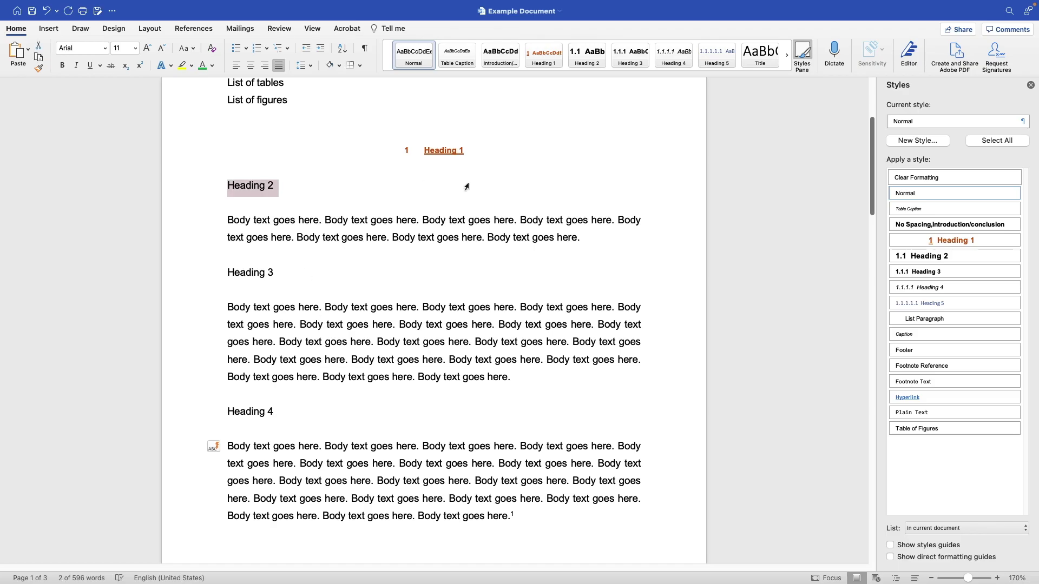
pyautogui.click(937, 258)
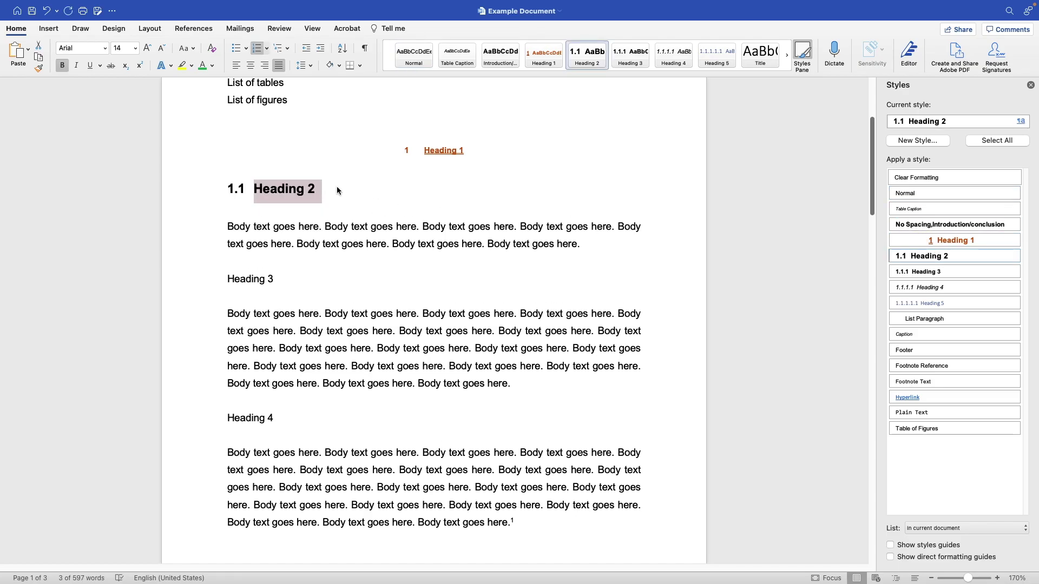
pyautogui.click(167, 282)
pyautogui.click(922, 271)
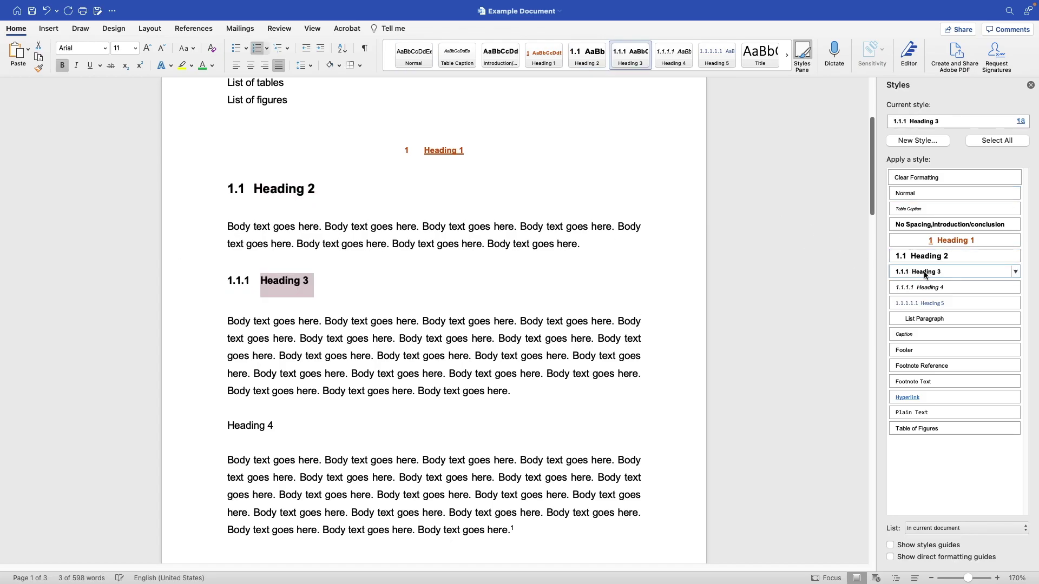
pyautogui.click(200, 430)
pyautogui.click(920, 287)
pyautogui.click(453, 340)
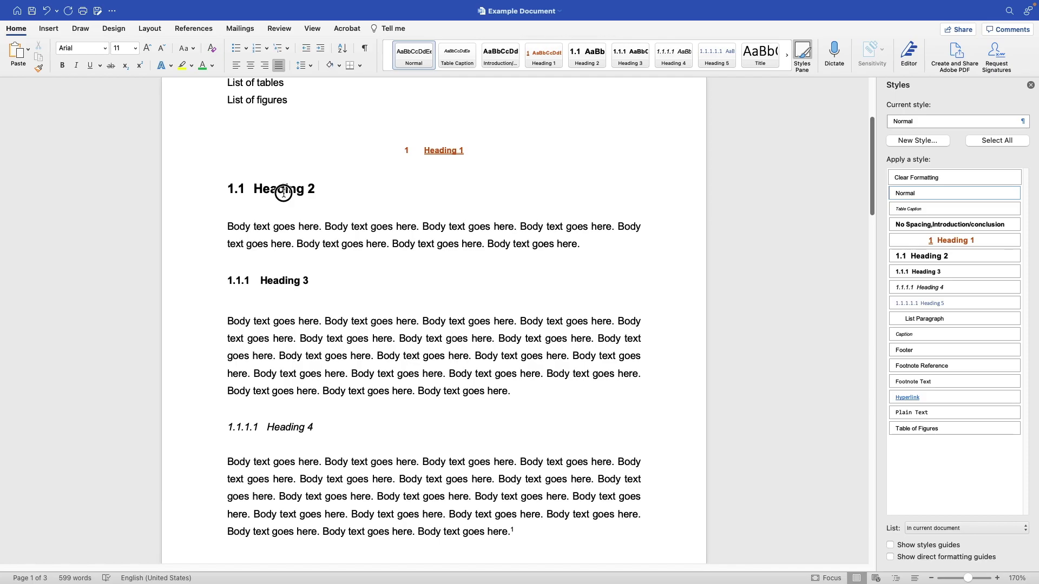
# Modify the Heading 1 style's font to use black text at 16 pt.
pyautogui.click(283, 193)
pyautogui.click(1015, 240)
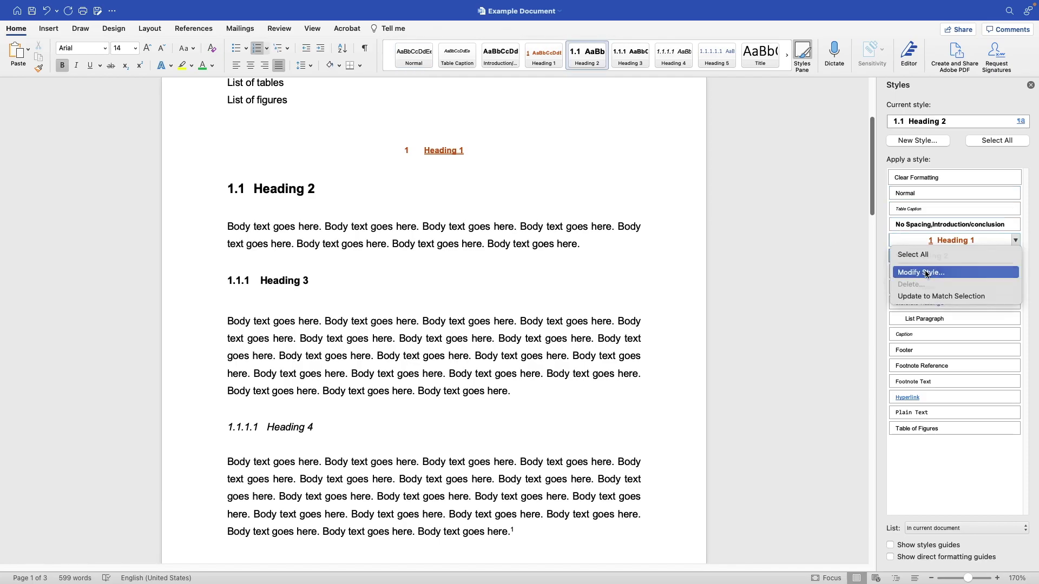
pyautogui.click(921, 272)
pyautogui.click(403, 394)
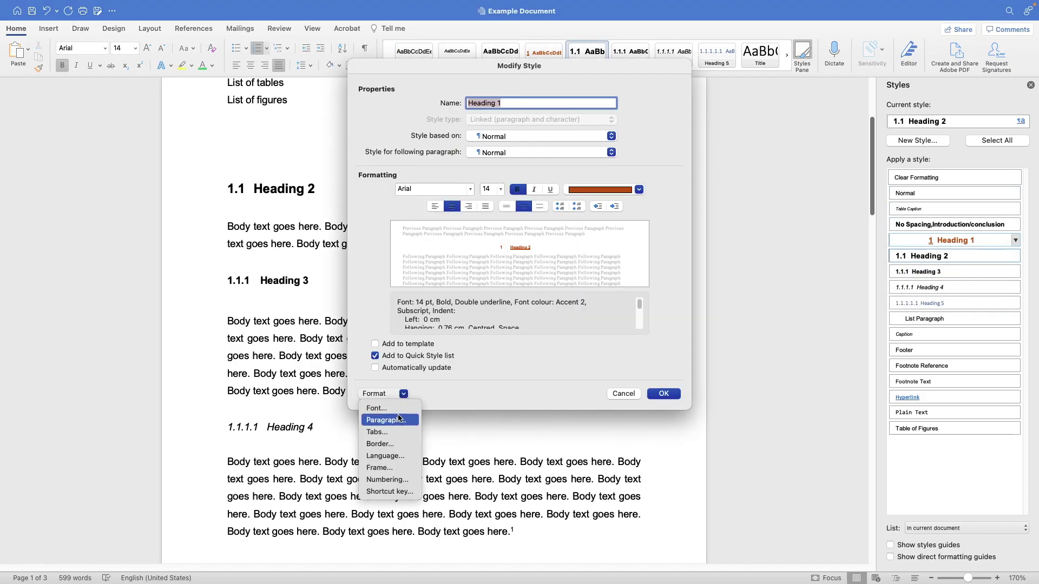
pyautogui.click(379, 408)
pyautogui.click(435, 161)
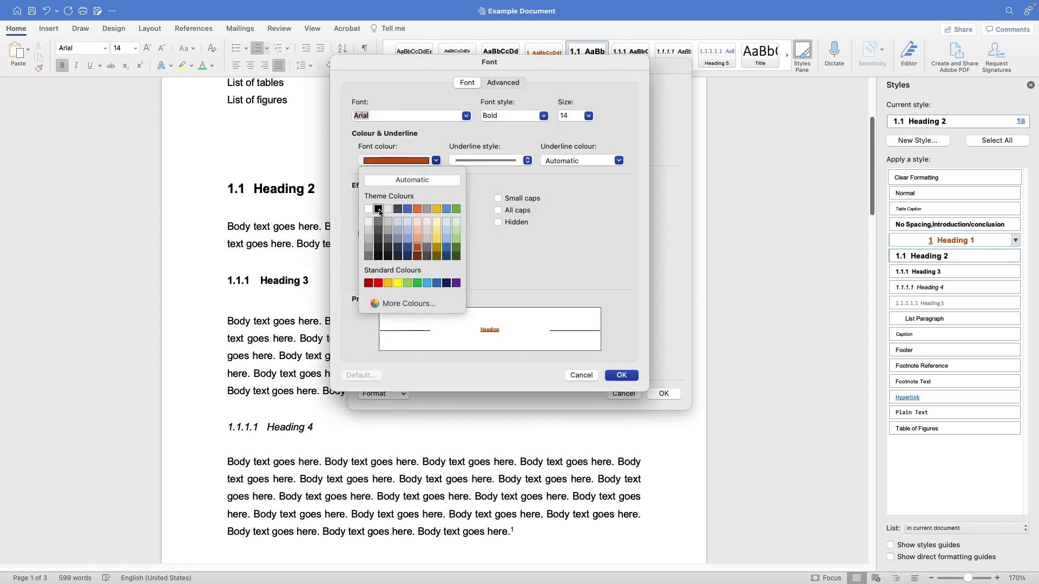
pyautogui.click(379, 209)
pyautogui.click(588, 116)
pyautogui.click(574, 234)
# Remove the underline and subscript from the Heading 1 style, align it left and save the style.
pyautogui.click(524, 160)
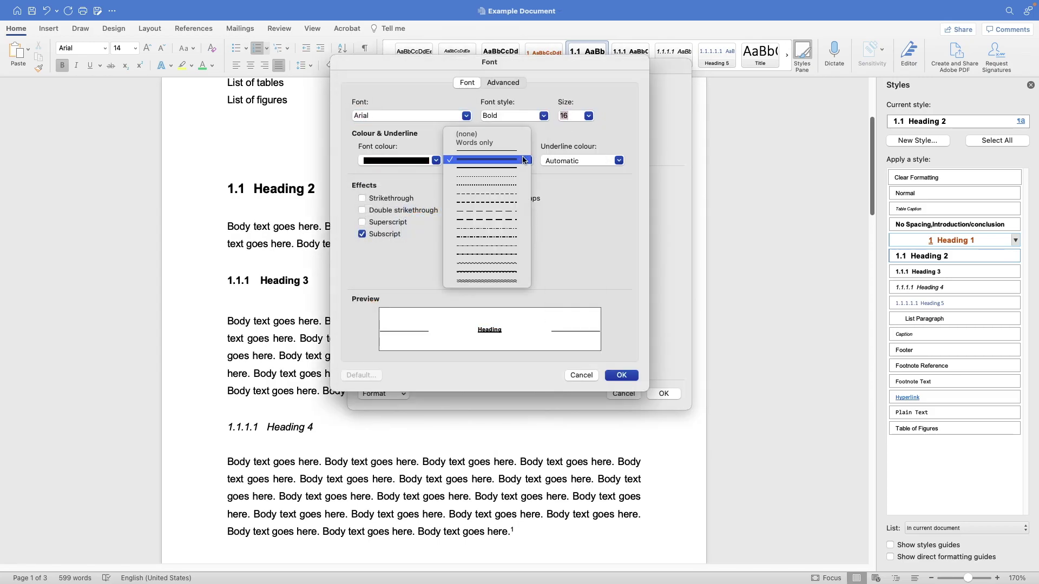
pyautogui.click(509, 135)
pyautogui.click(374, 234)
pyautogui.click(622, 375)
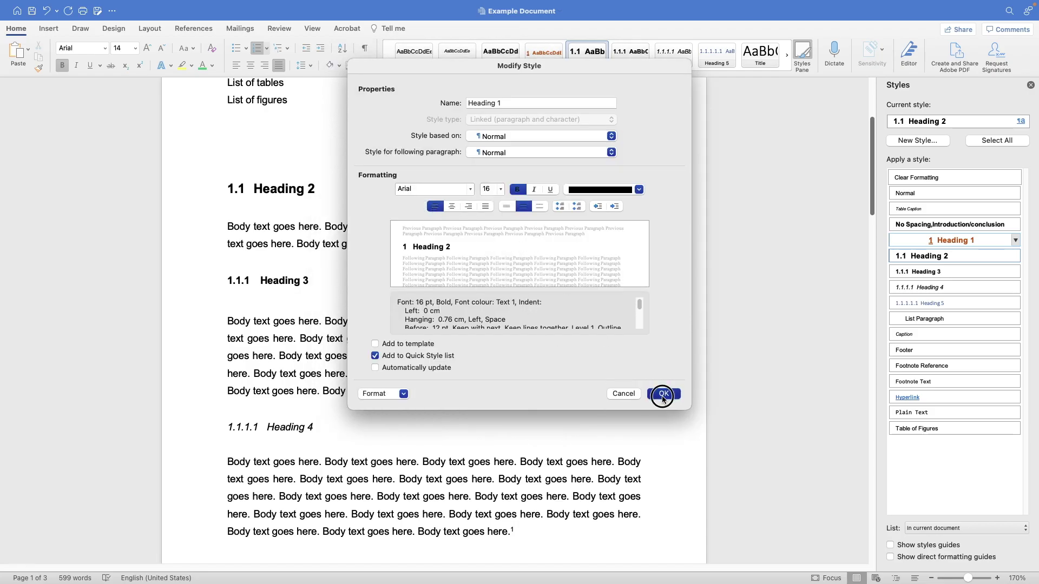
pyautogui.click(664, 399)
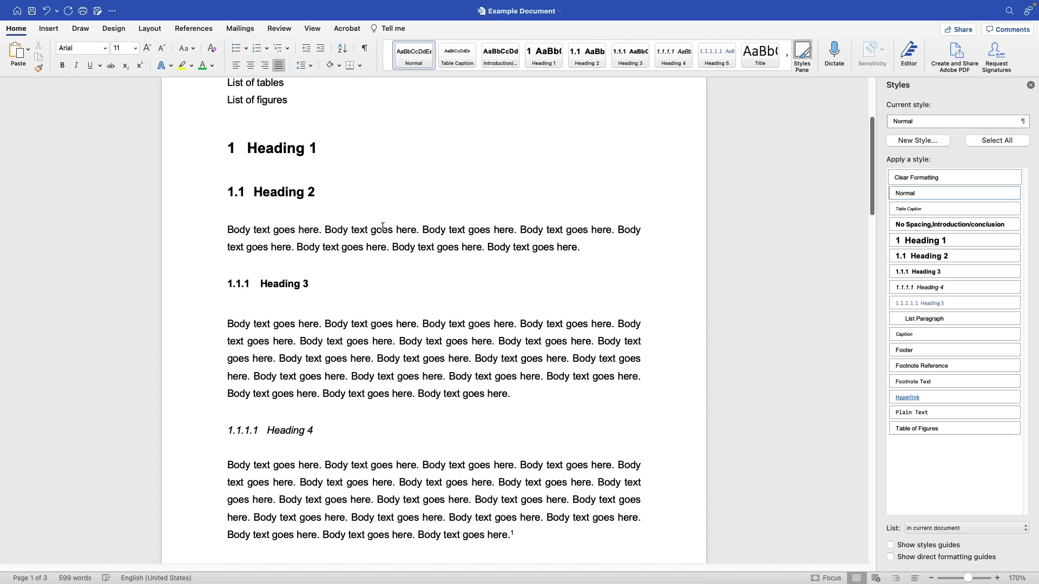
# Apply the Heading 1 and Heading 2 styles to the matching unformatted lines above the table on the second page.
pyautogui.scroll(-15, 383, 226)
pyautogui.click(217, 334)
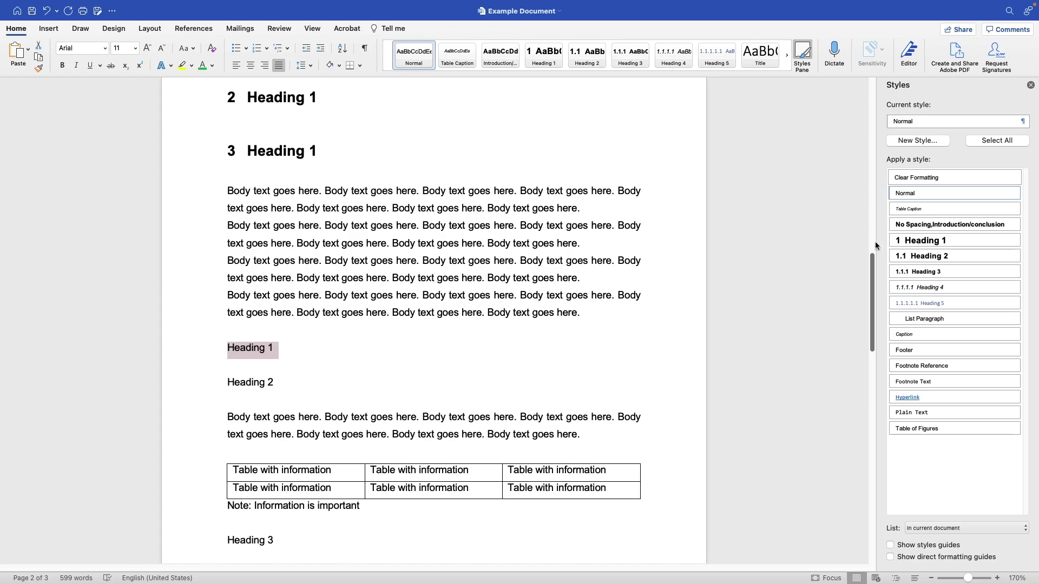
pyautogui.click(920, 240)
pyautogui.click(213, 401)
pyautogui.click(920, 256)
# Apply the Heading 3 and Heading 4 styles to the matching lines below the table on the second page.
pyautogui.scroll(-5, 400, 362)
pyautogui.click(215, 352)
pyautogui.click(919, 271)
pyautogui.click(214, 482)
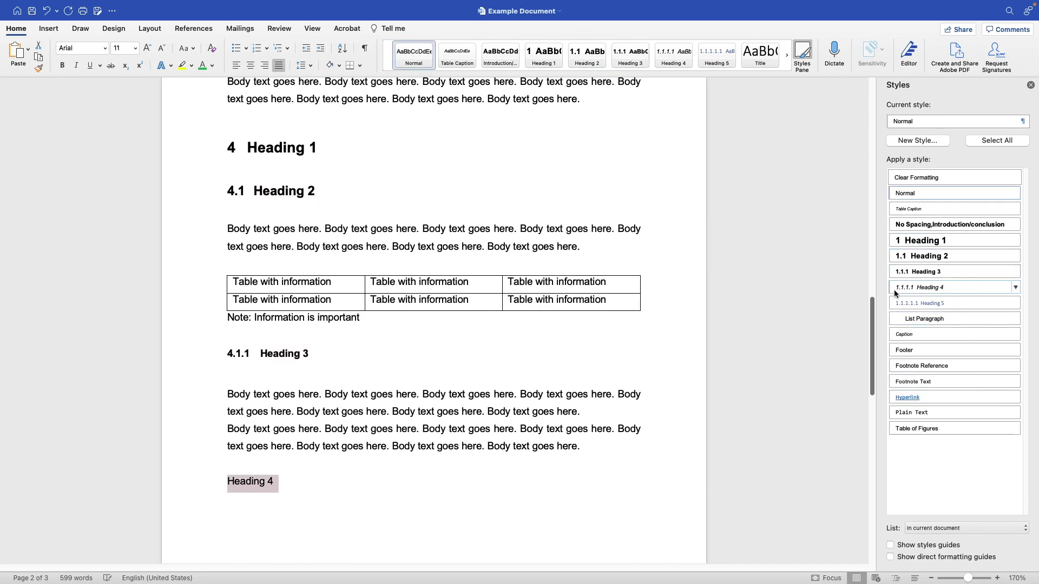
pyautogui.click(895, 290)
# Check the headings through the document and place the cursor on the blank line below the first Heading 2 line.
pyautogui.scroll(-20, 450, 395)
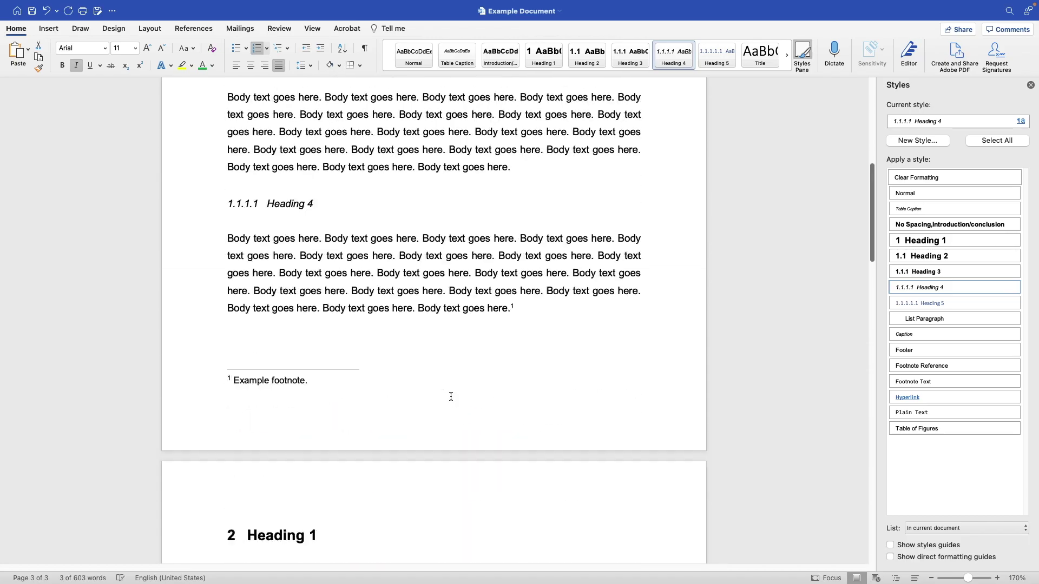
pyautogui.scroll(20, 451, 396)
pyautogui.click(450, 396)
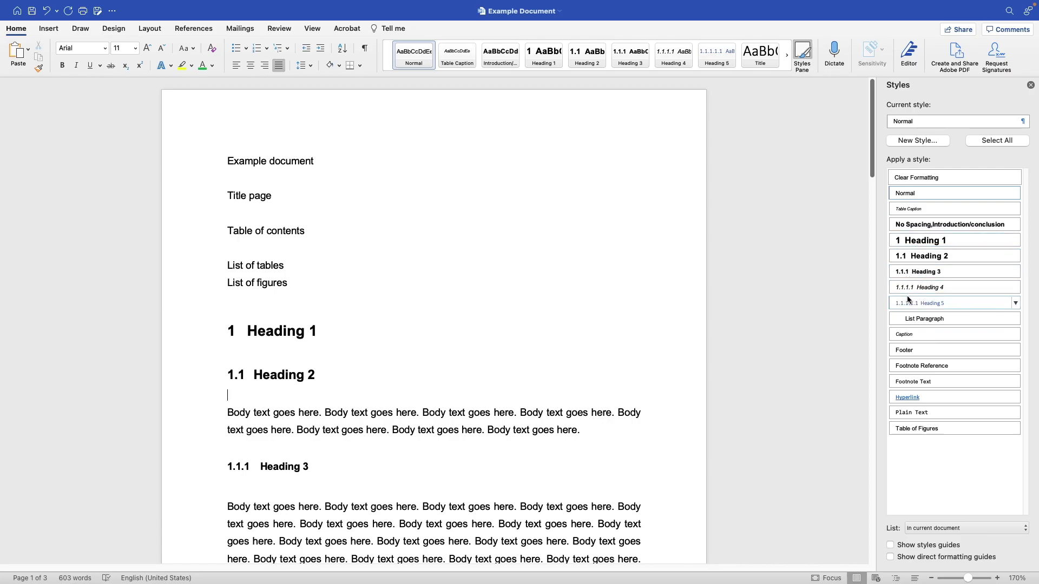
# Select the example footnote's text on the first page and place the cursor before its reference number.
pyautogui.moveTo(909, 300)
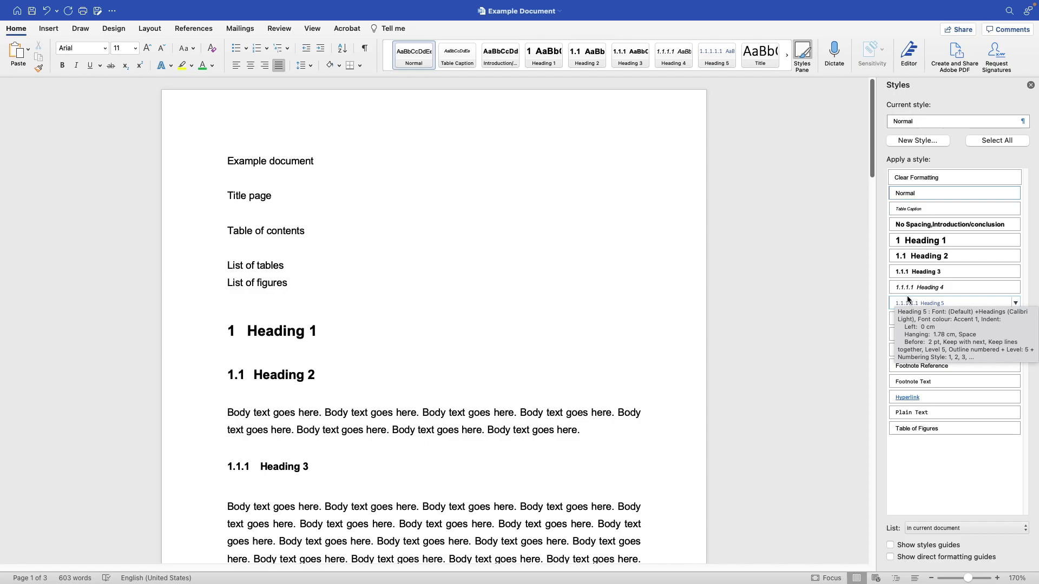
pyautogui.scroll(-5, 793, 317)
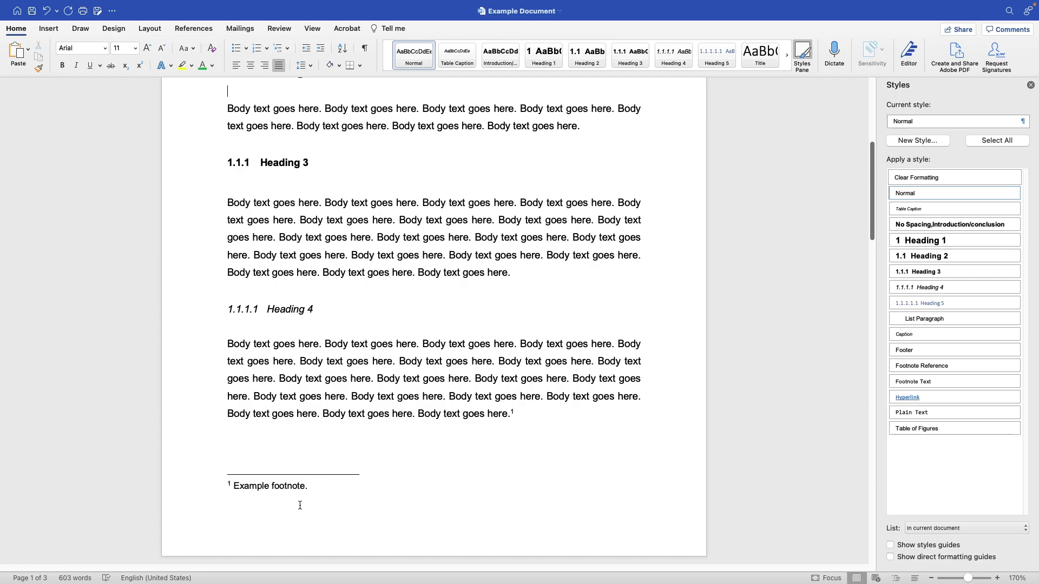
pyautogui.moveTo(310, 487); pyautogui.dragTo(247, 489)
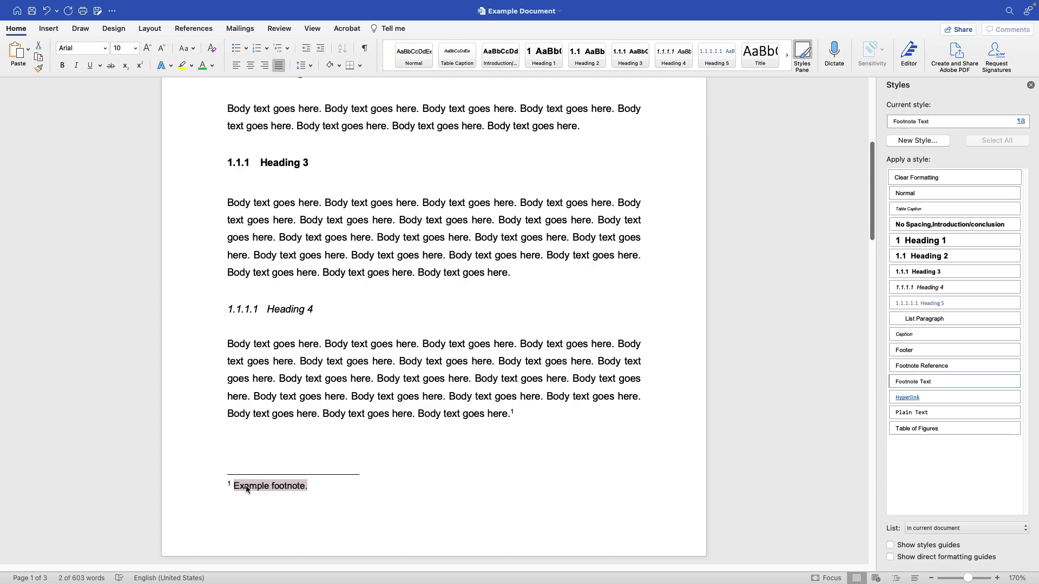
pyautogui.moveTo(244, 486); pyautogui.dragTo(230, 486)
pyautogui.click(230, 485)
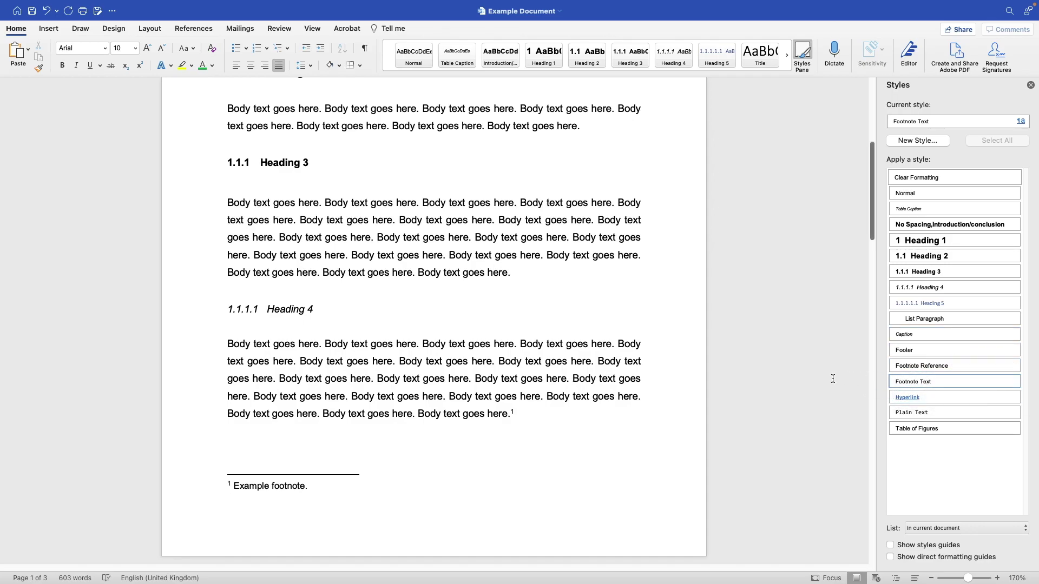
# Turn off superscript in the Footnote Reference style and check the reference numbers in the body text and the footnote.
pyautogui.click(1015, 368)
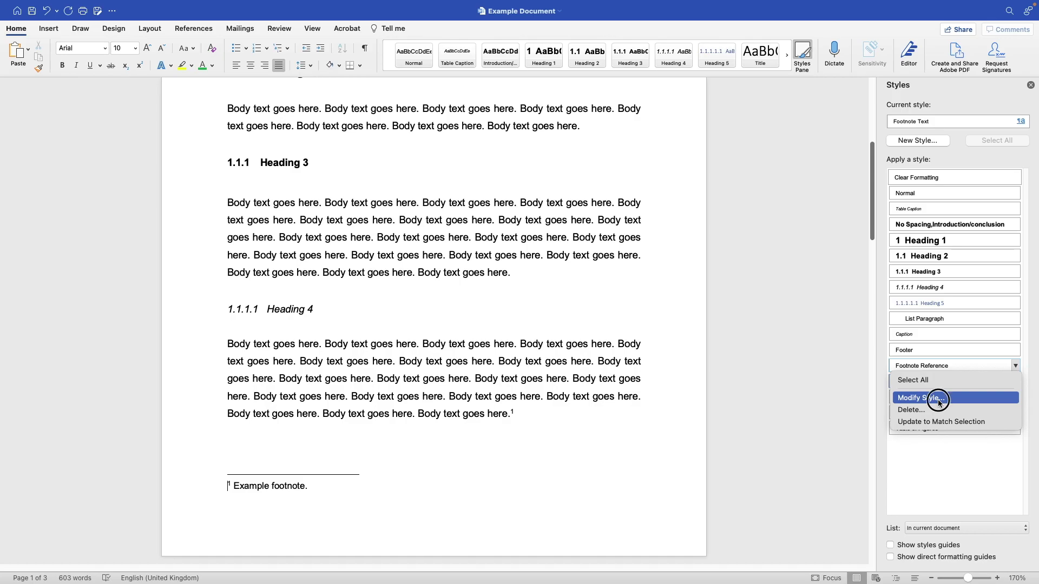
pyautogui.click(938, 398)
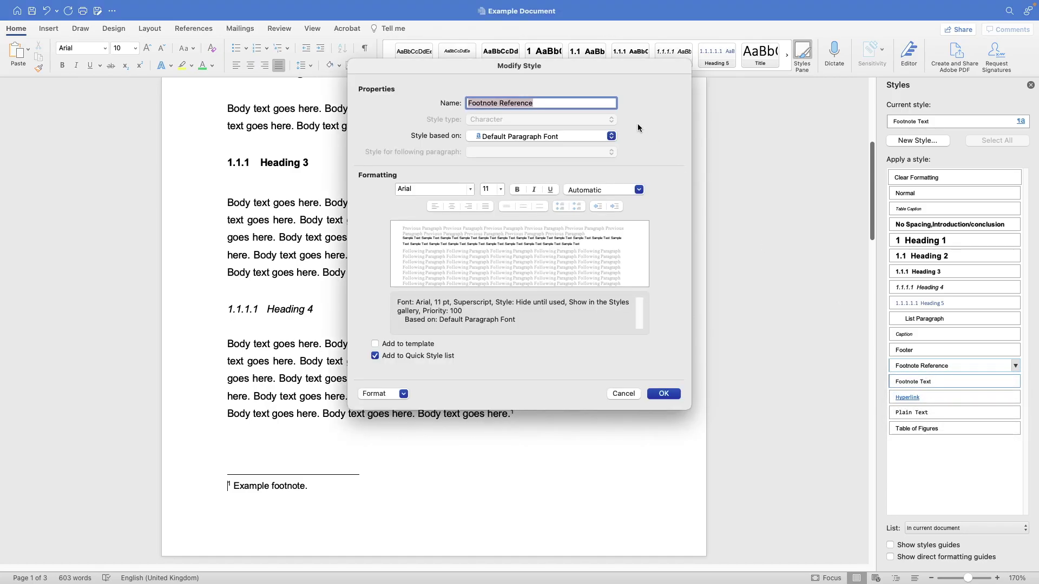
pyautogui.moveTo(627, 68); pyautogui.dragTo(740, 58)
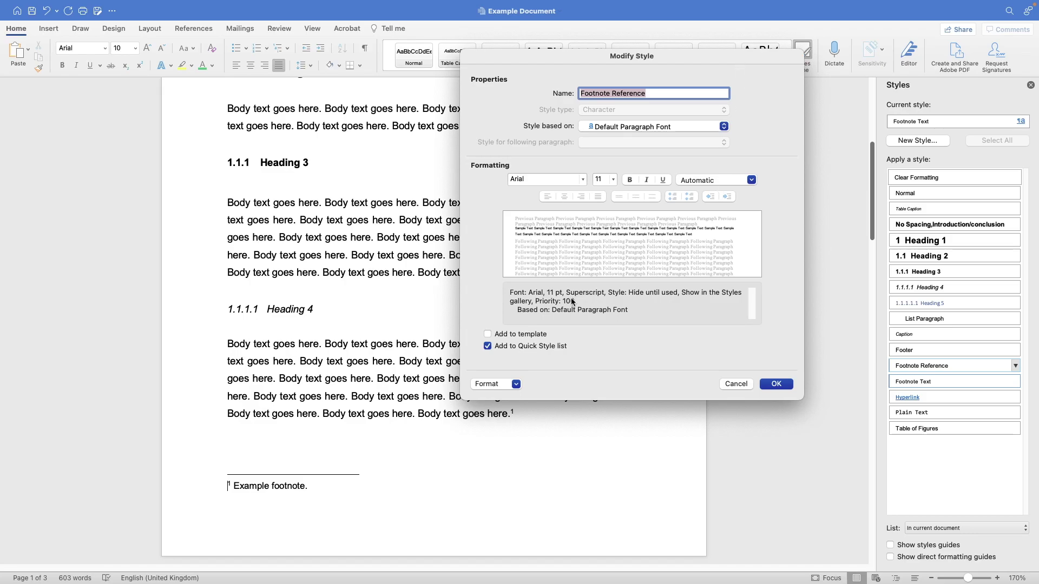
pyautogui.click(517, 385)
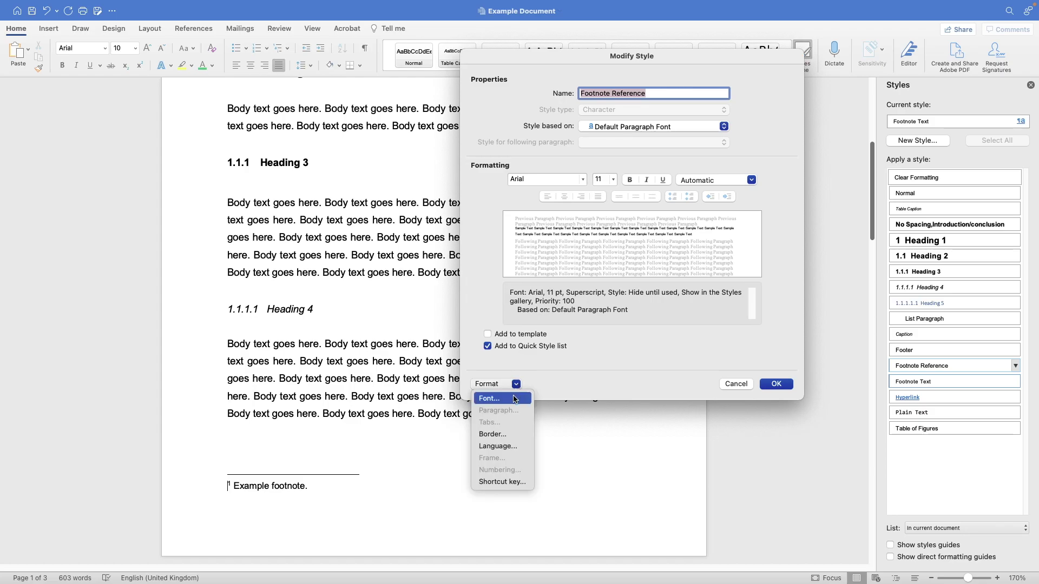
pyautogui.click(514, 399)
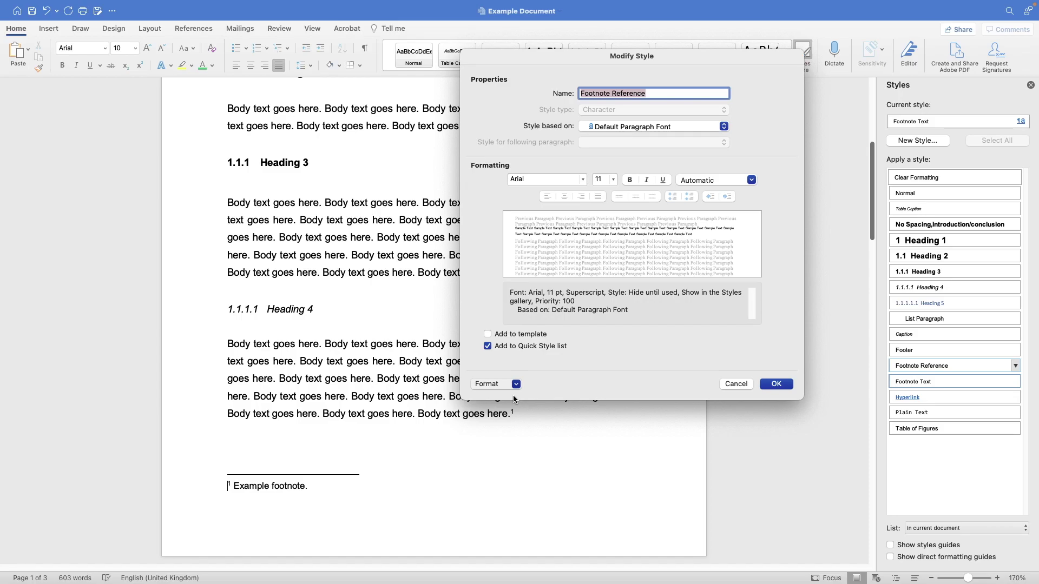
pyautogui.click(362, 223)
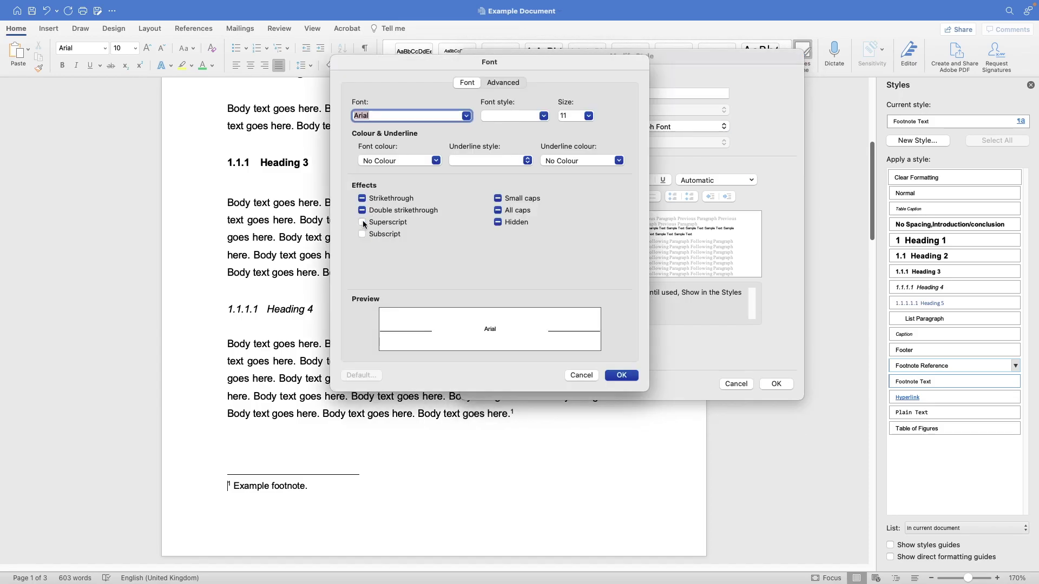
pyautogui.click(621, 375)
pyautogui.click(775, 384)
pyautogui.moveTo(527, 419); pyautogui.dragTo(508, 418)
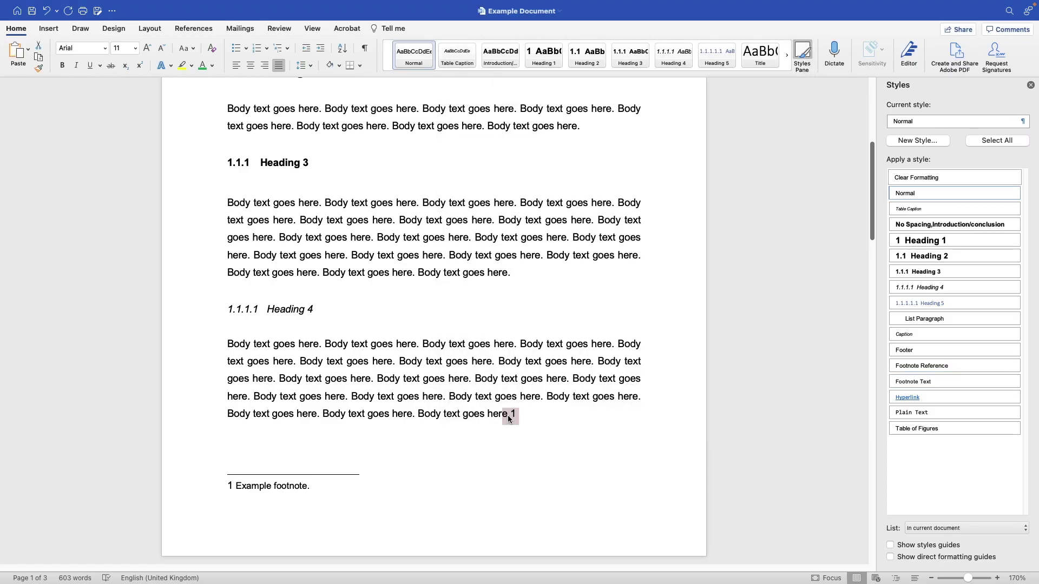
pyautogui.doubleClick(230, 485)
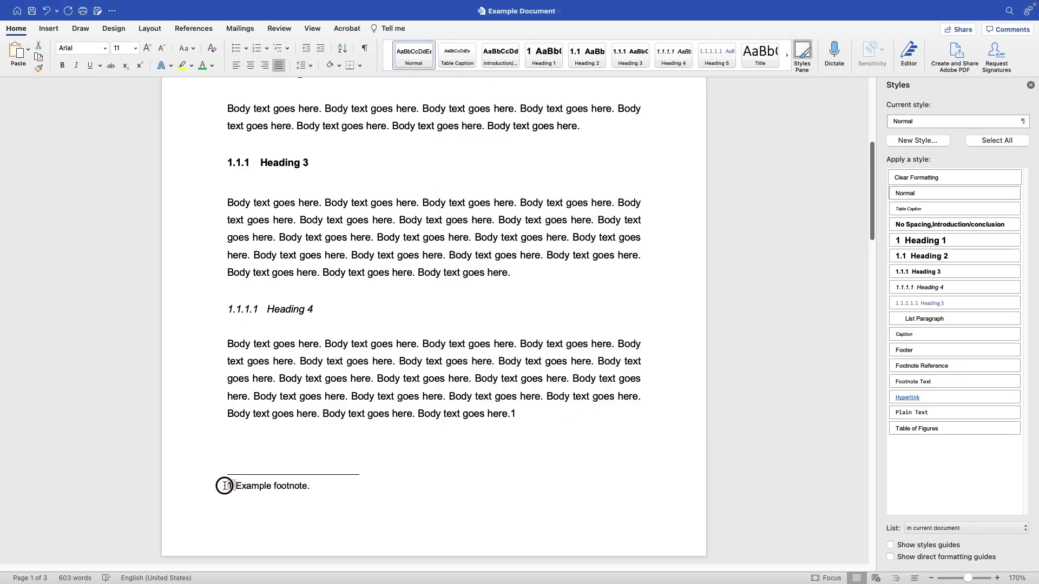
# Modify the Footnote Text style to 12 pt with 1.5 line spacing and save it.
pyautogui.click(352, 495)
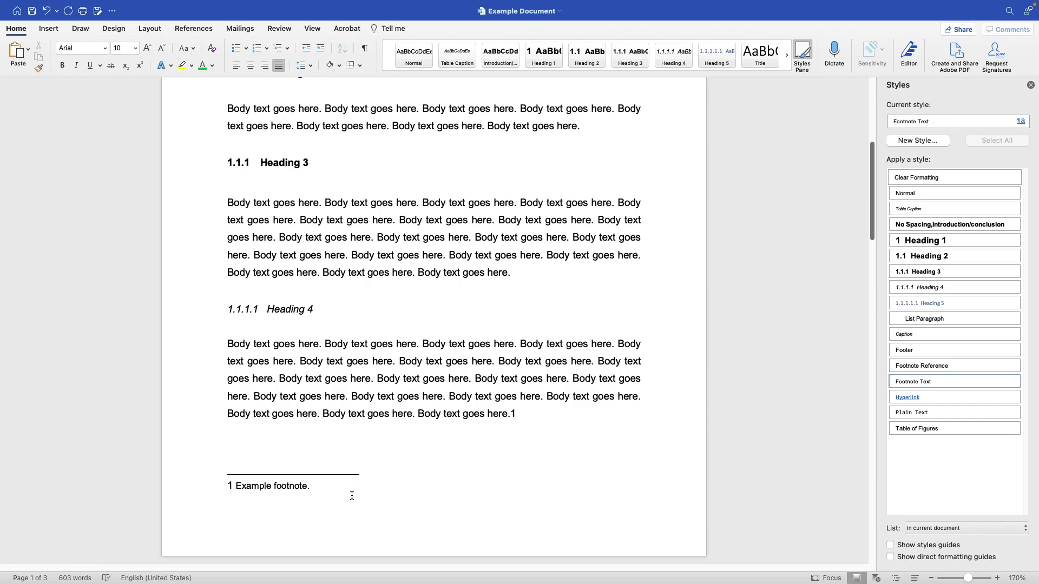
pyautogui.click(1015, 381)
pyautogui.click(939, 414)
pyautogui.click(500, 189)
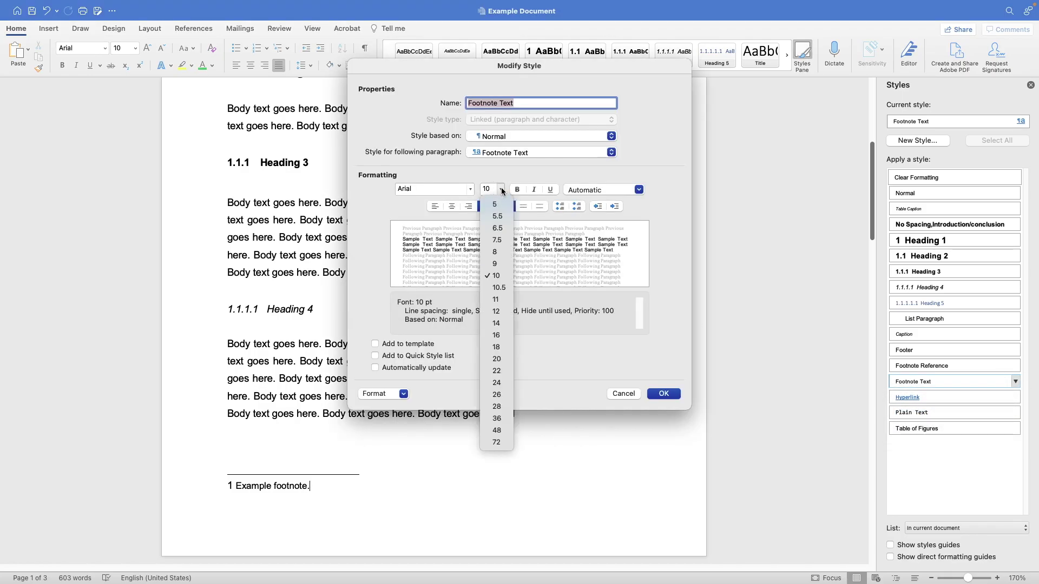
pyautogui.click(496, 311)
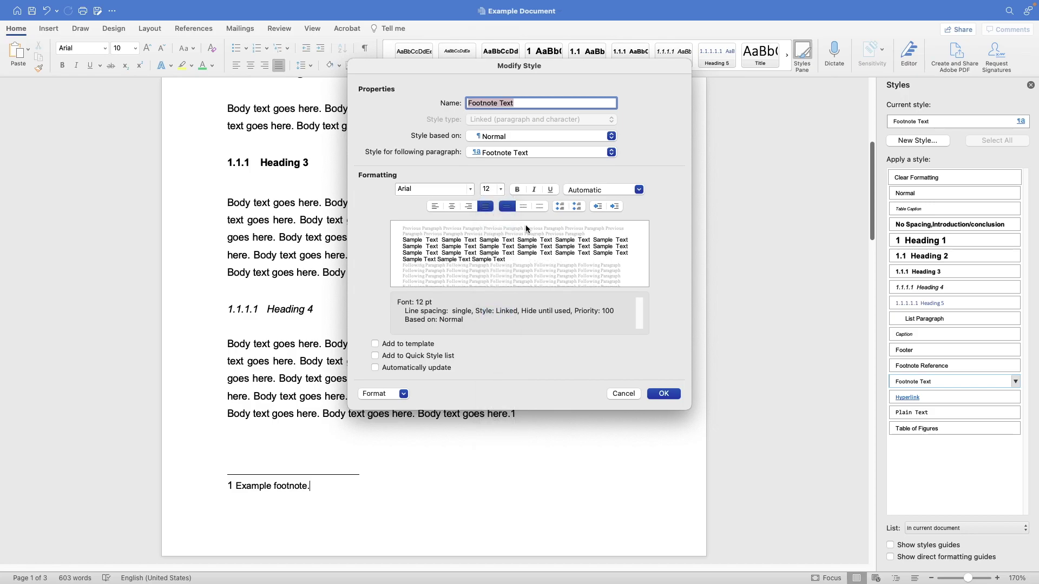
pyautogui.click(524, 207)
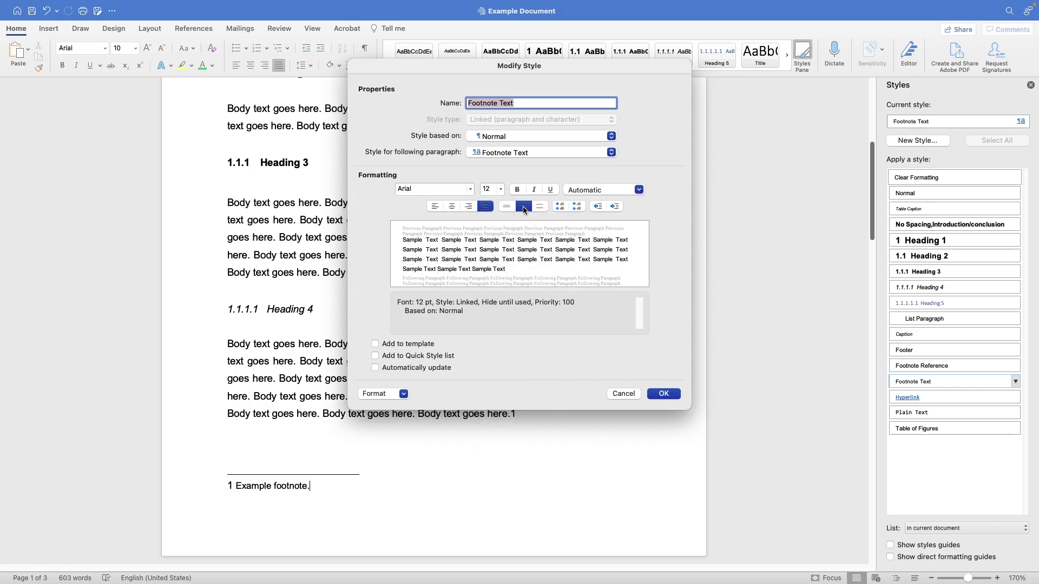
pyautogui.click(403, 395)
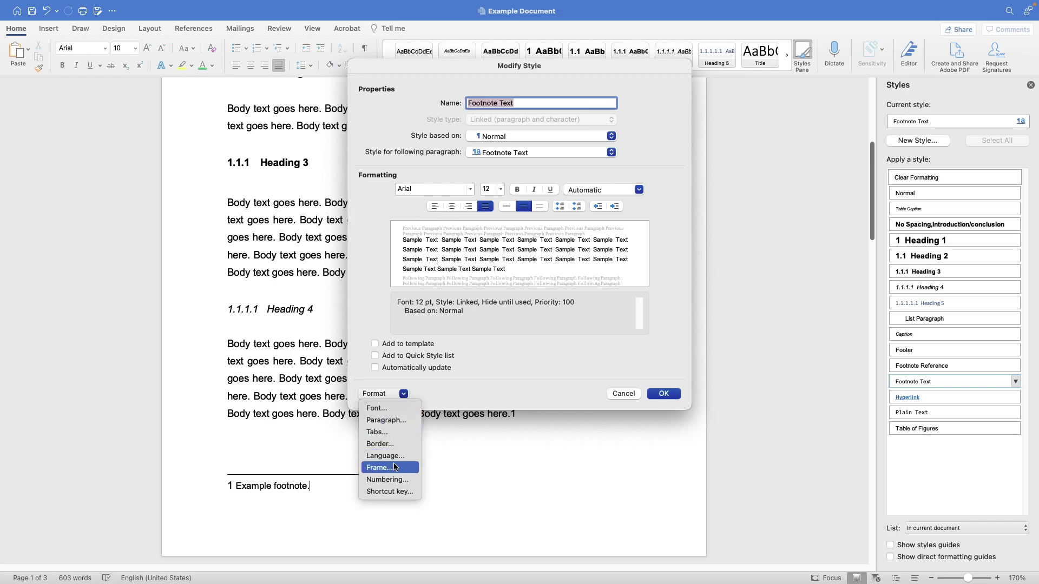
pyautogui.click(530, 397)
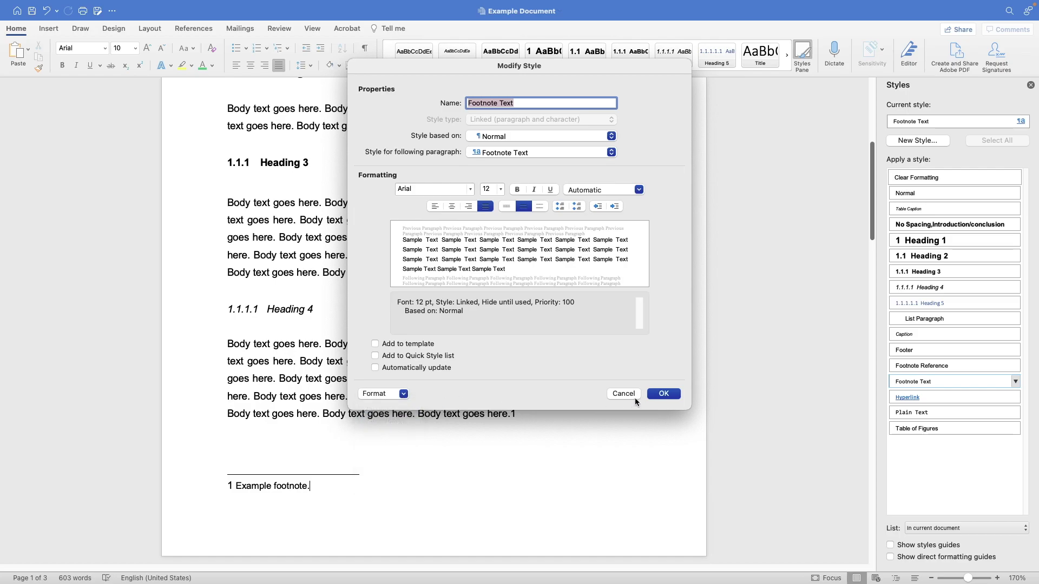
pyautogui.click(663, 395)
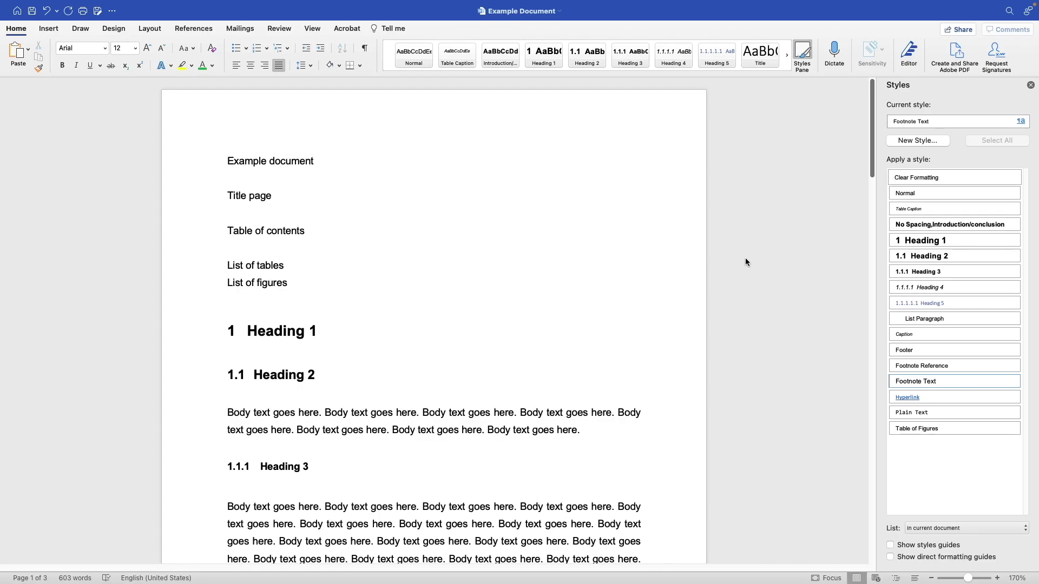
# Start a new style named "References Heading" from the References line on the last page, based on Heading 1.
pyautogui.scroll(-20, 746, 262)
pyautogui.scroll(-15, 745, 258)
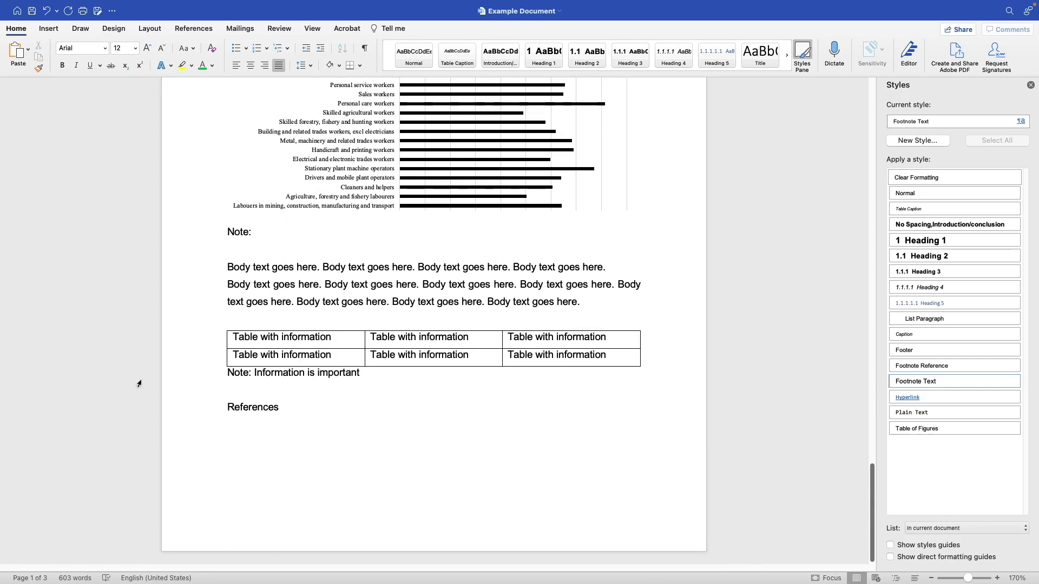
pyautogui.click(177, 413)
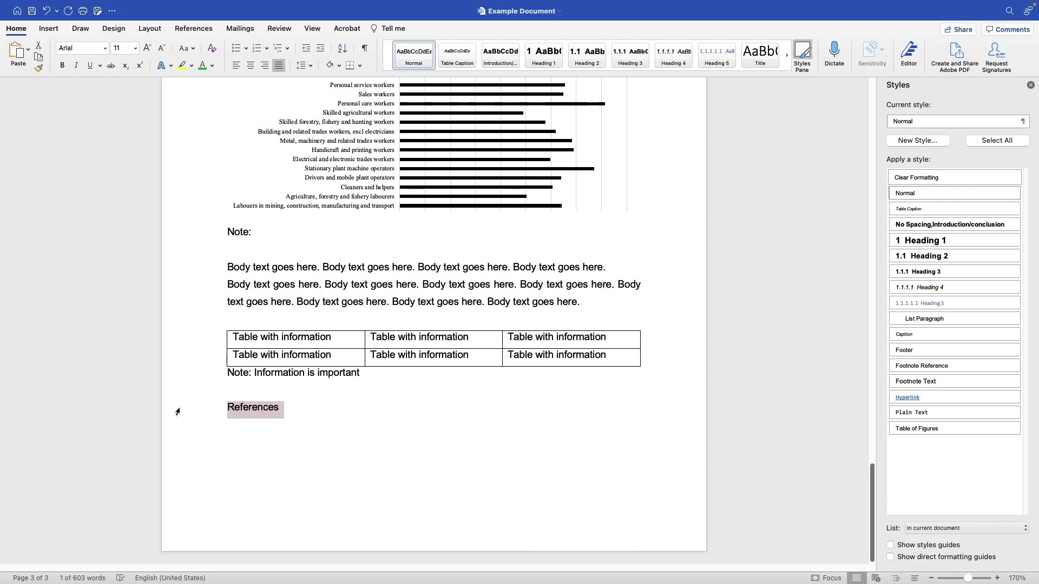
pyautogui.scroll(15, 178, 411)
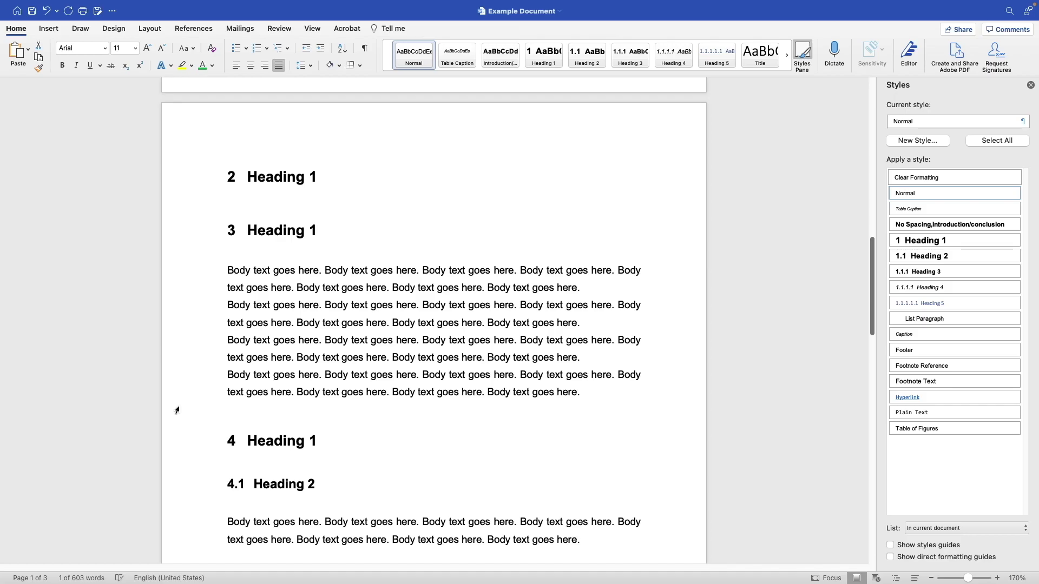
pyautogui.scroll(-15, 177, 412)
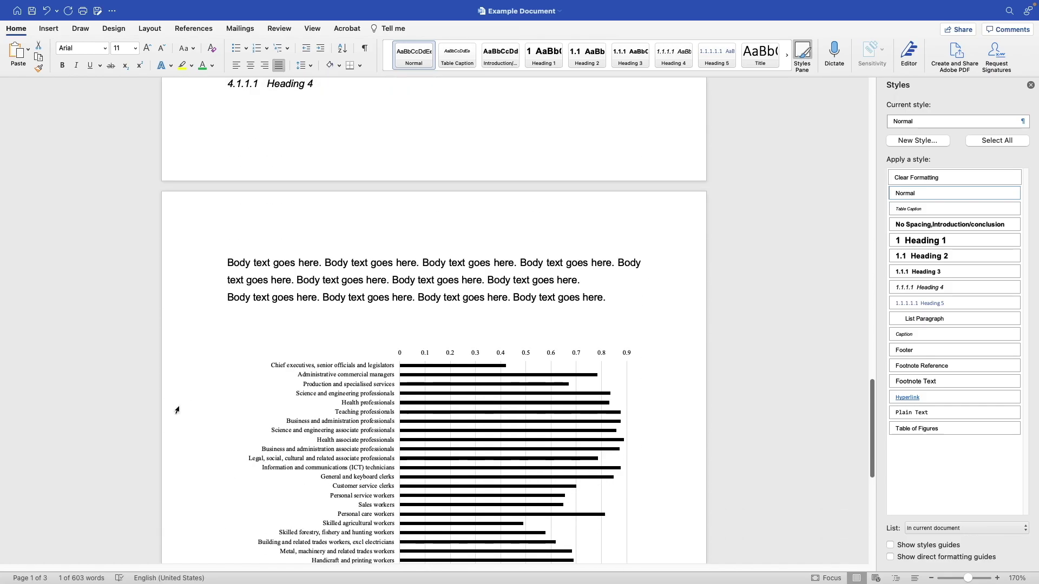
pyautogui.scroll(-3, 177, 411)
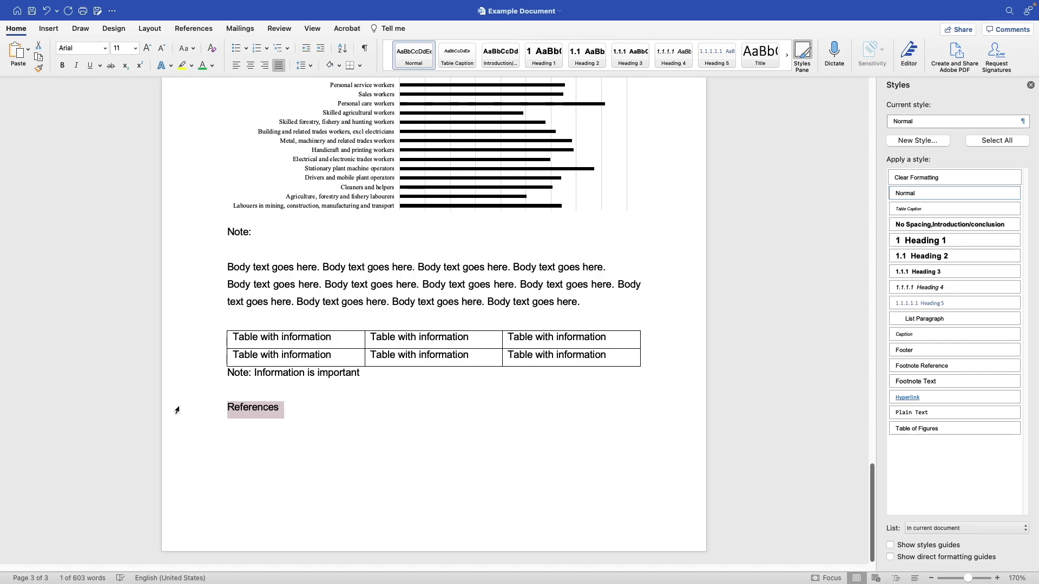
pyautogui.click(904, 139)
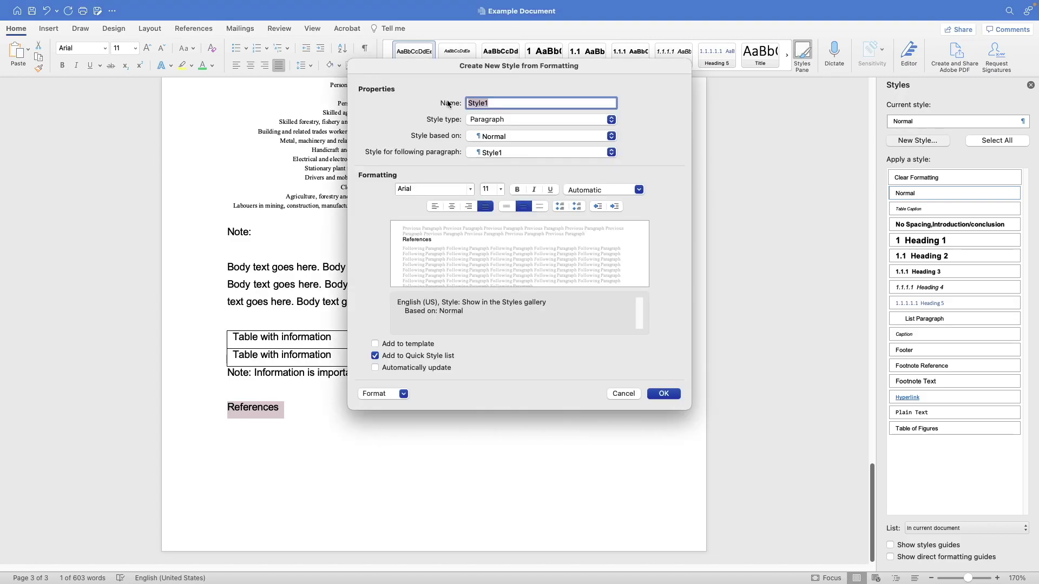
pyautogui.write('References Heading')
pyautogui.click(482, 137)
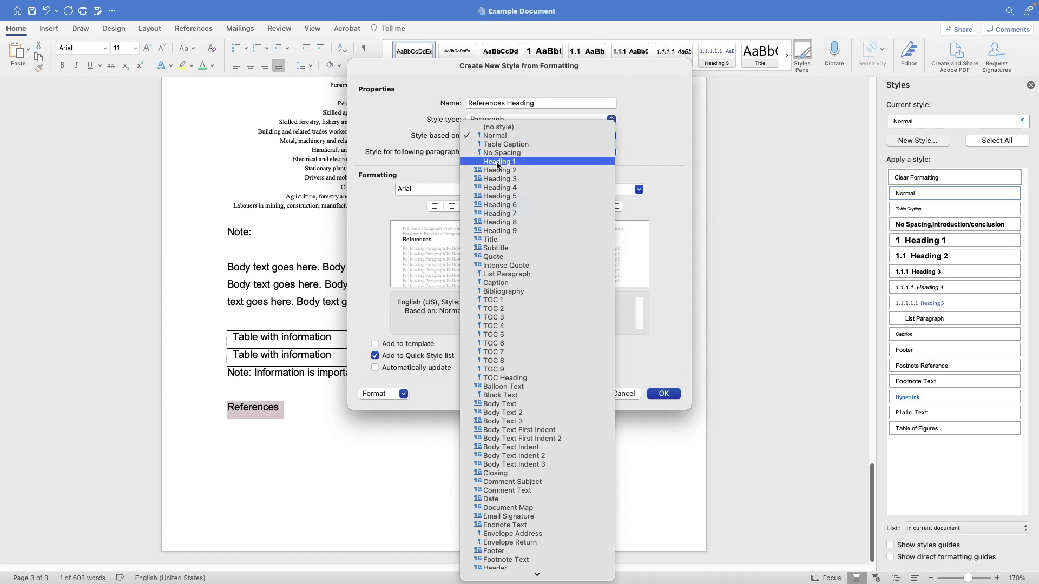
pyautogui.click(497, 162)
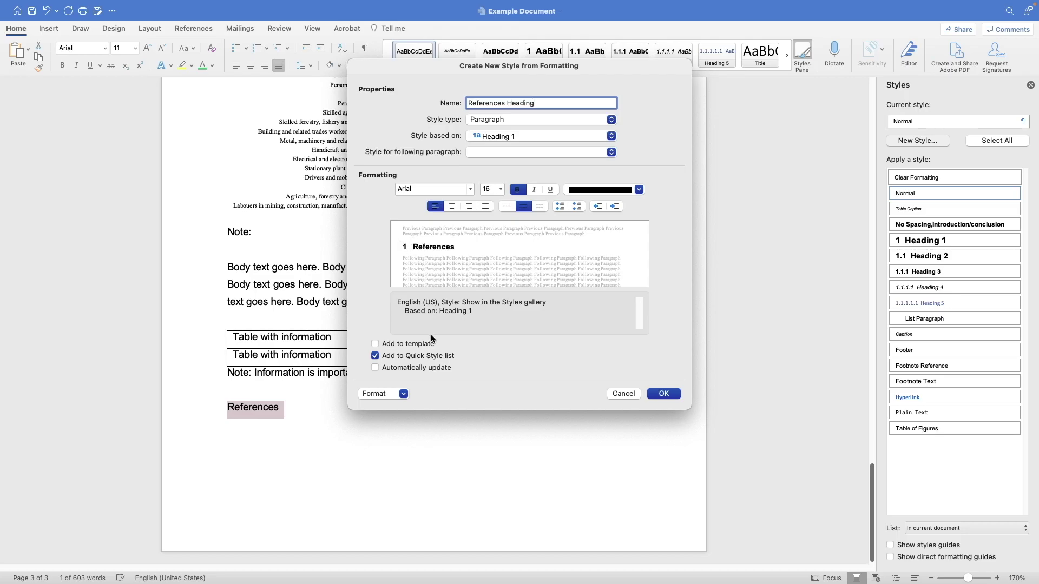
# Set the new style's outline numbering to None, save it and apply it to the References line.
pyautogui.click(405, 395)
pyautogui.click(405, 480)
pyautogui.click(433, 168)
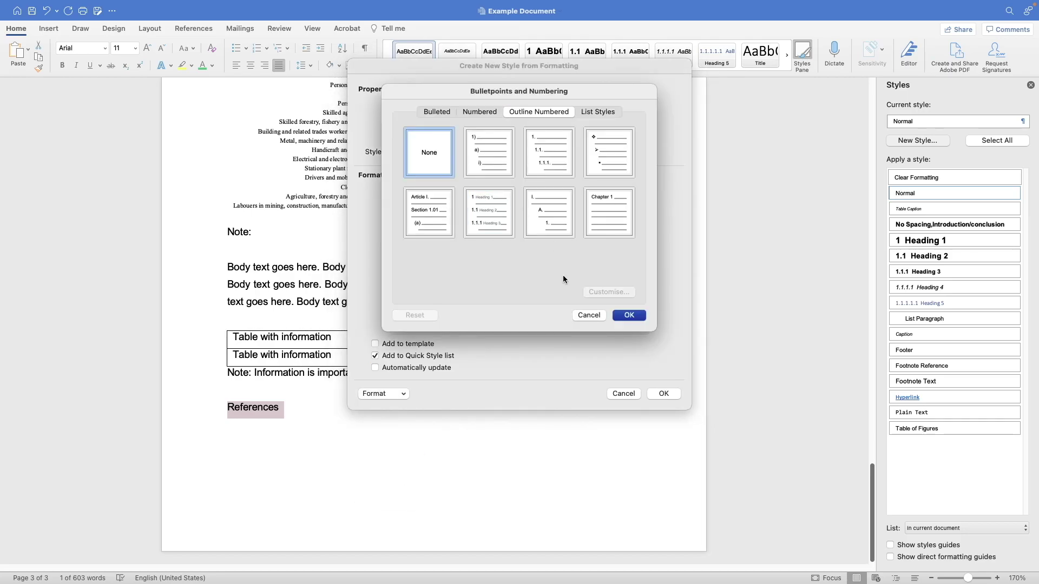
pyautogui.click(627, 316)
pyautogui.click(676, 396)
pyautogui.click(676, 395)
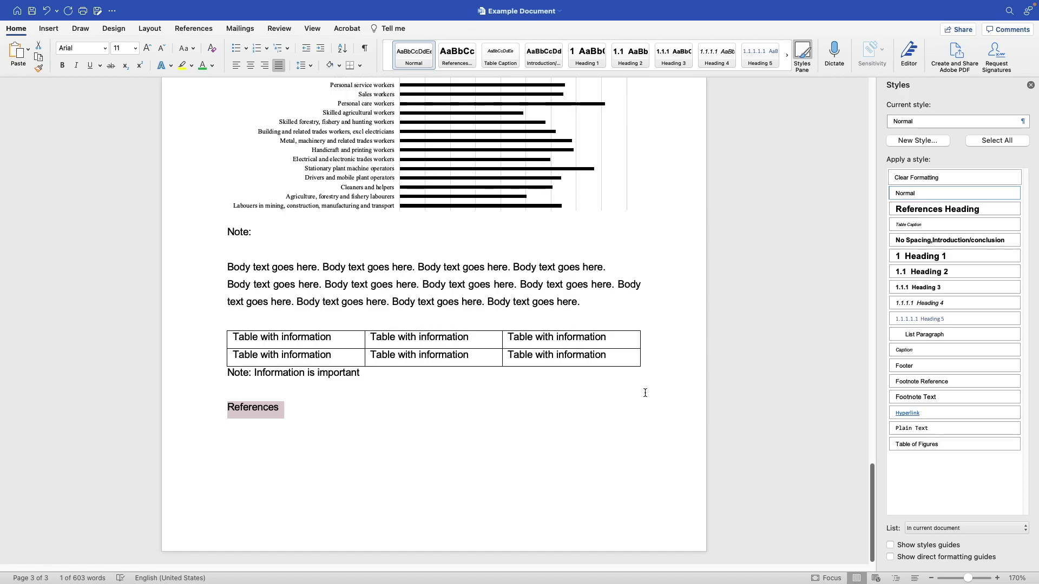
pyautogui.click(394, 436)
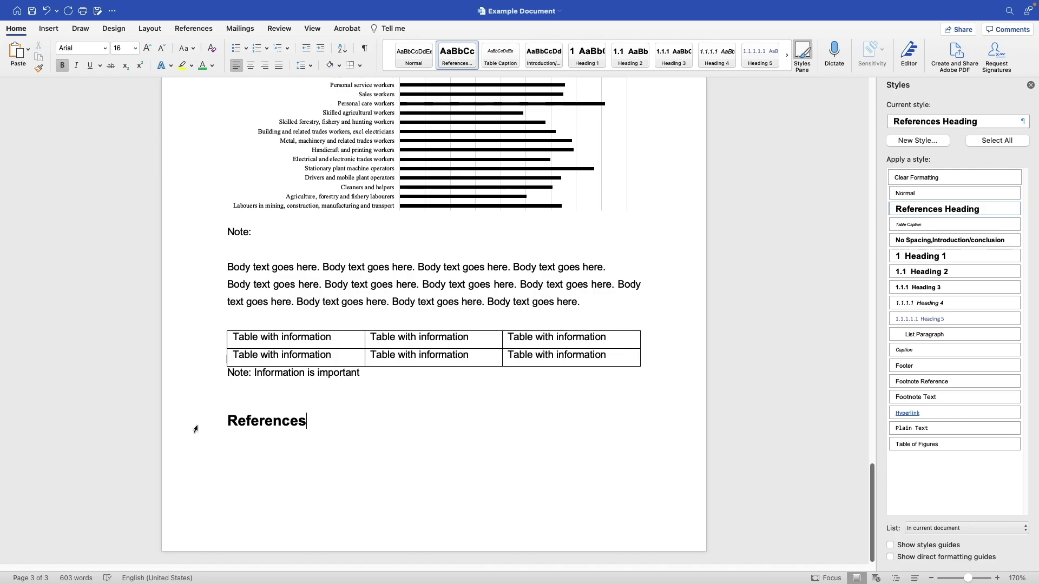
# Return to the start of the document and show the Navigation Pane with the outline of its headings.
pyautogui.press('super+Home')
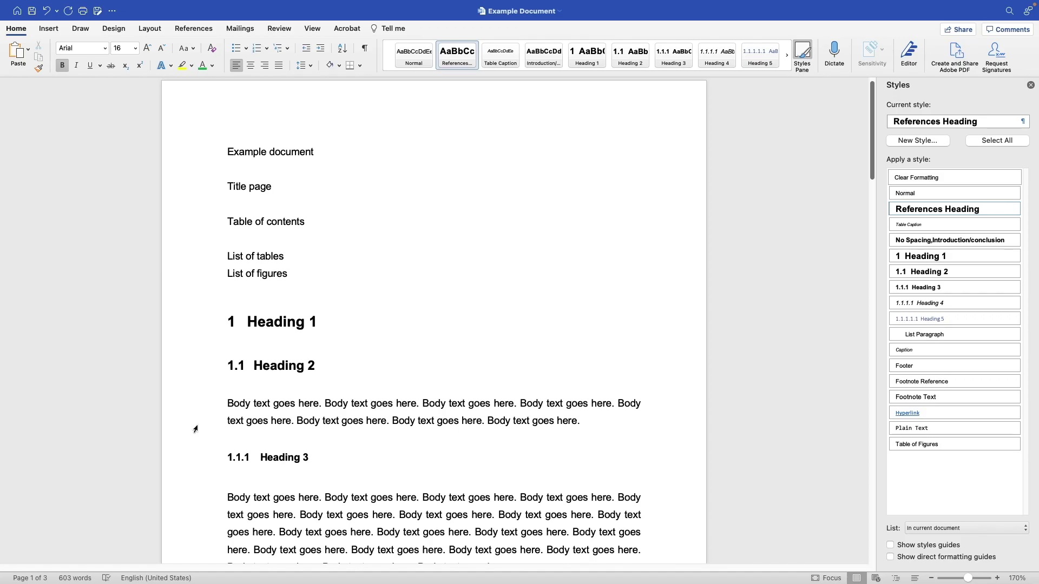
pyautogui.click(314, 31)
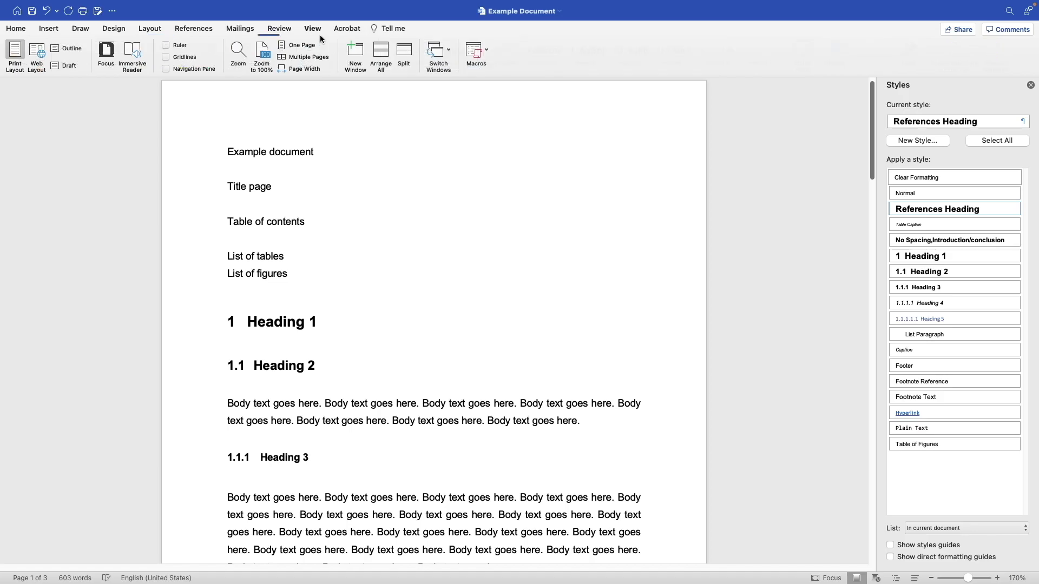
pyautogui.click(165, 69)
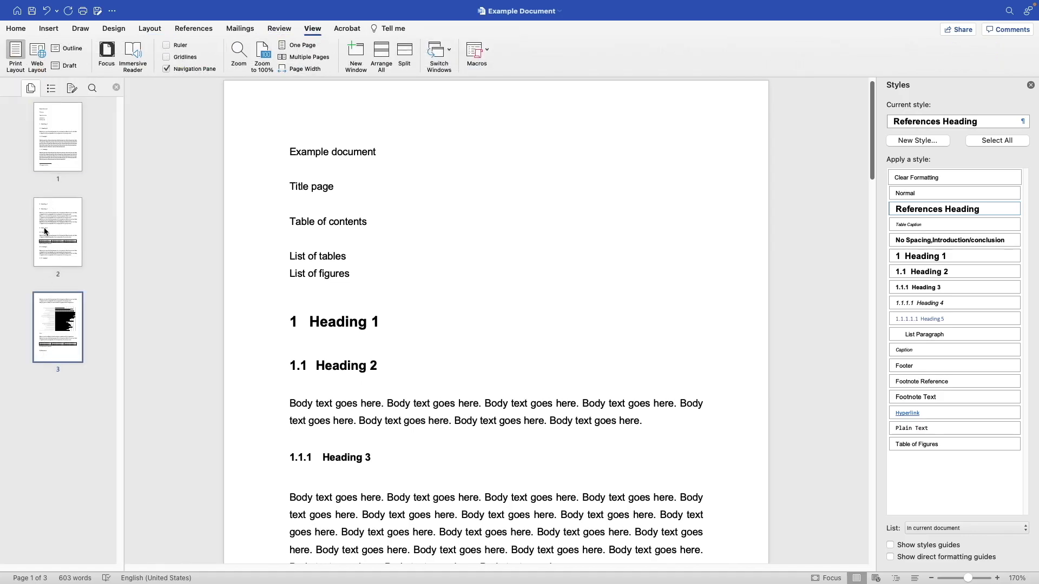
pyautogui.click(50, 91)
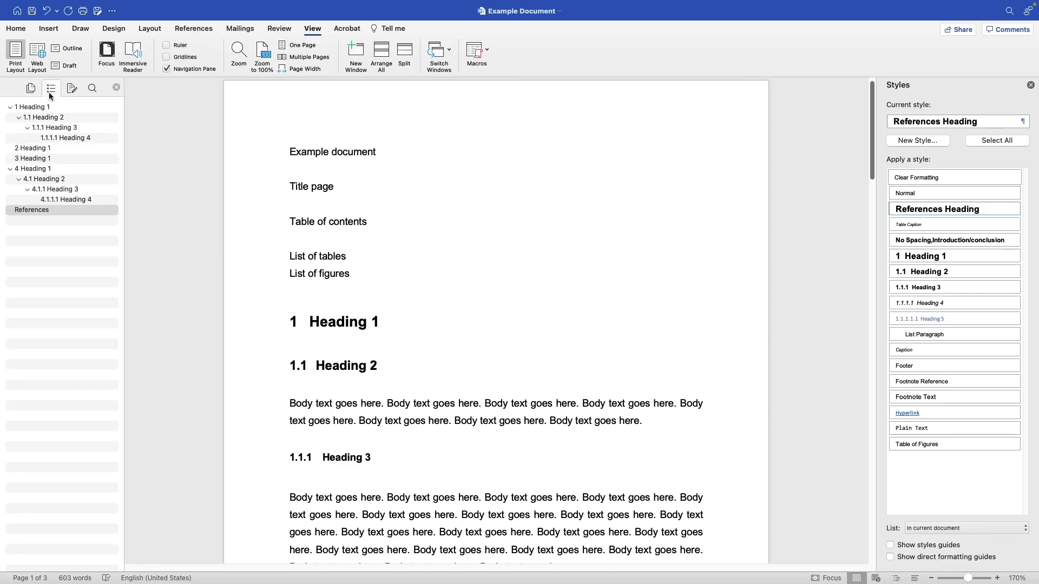
# Jump through the document from the heading outline, visiting headings 1.1.1, 2, 4.1, 4.1.1.1 and 3.
pyautogui.click(53, 130)
pyautogui.click(55, 148)
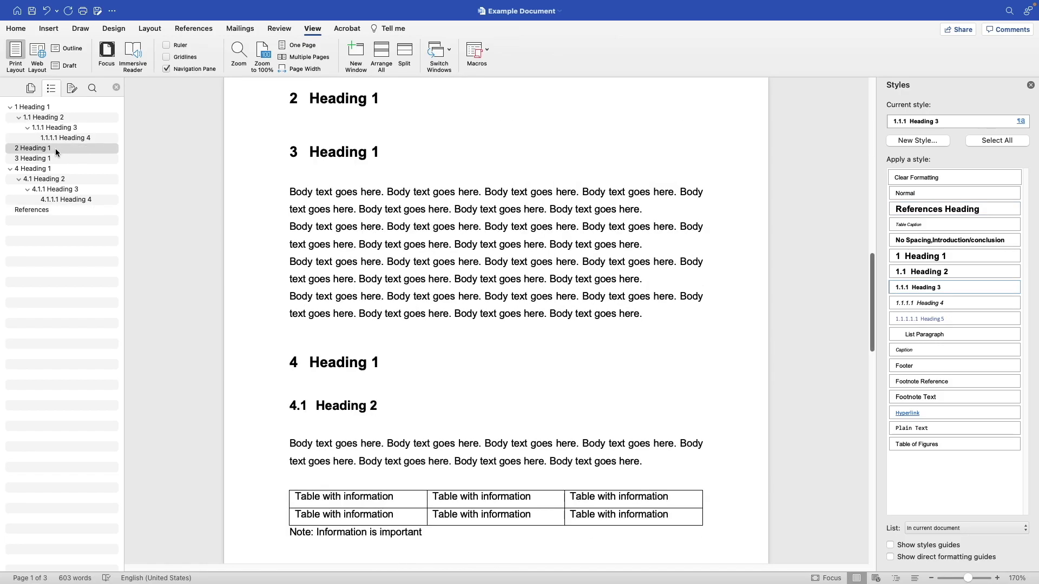
pyautogui.click(63, 180)
pyautogui.click(77, 201)
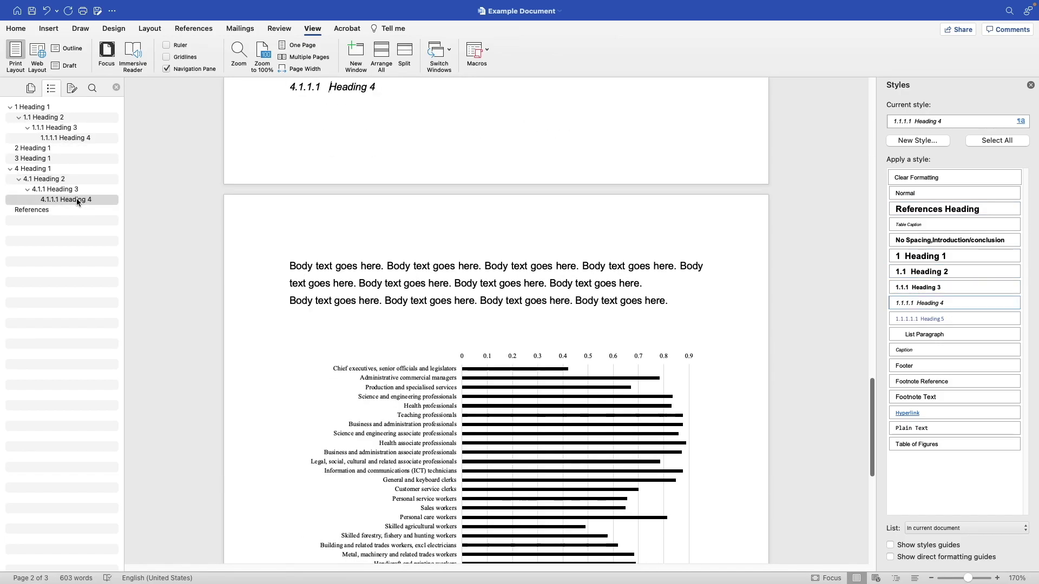
pyautogui.click(30, 160)
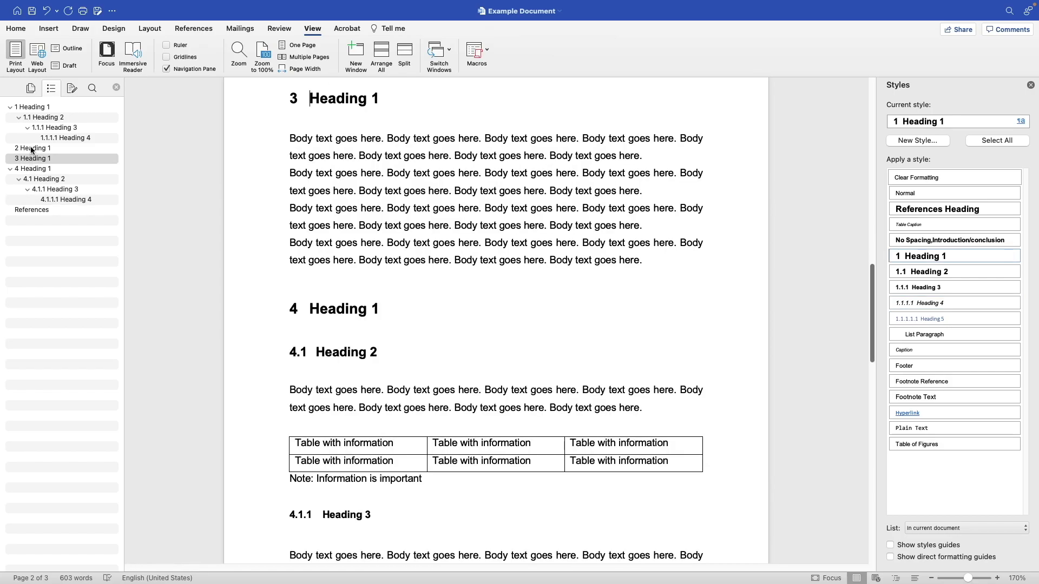